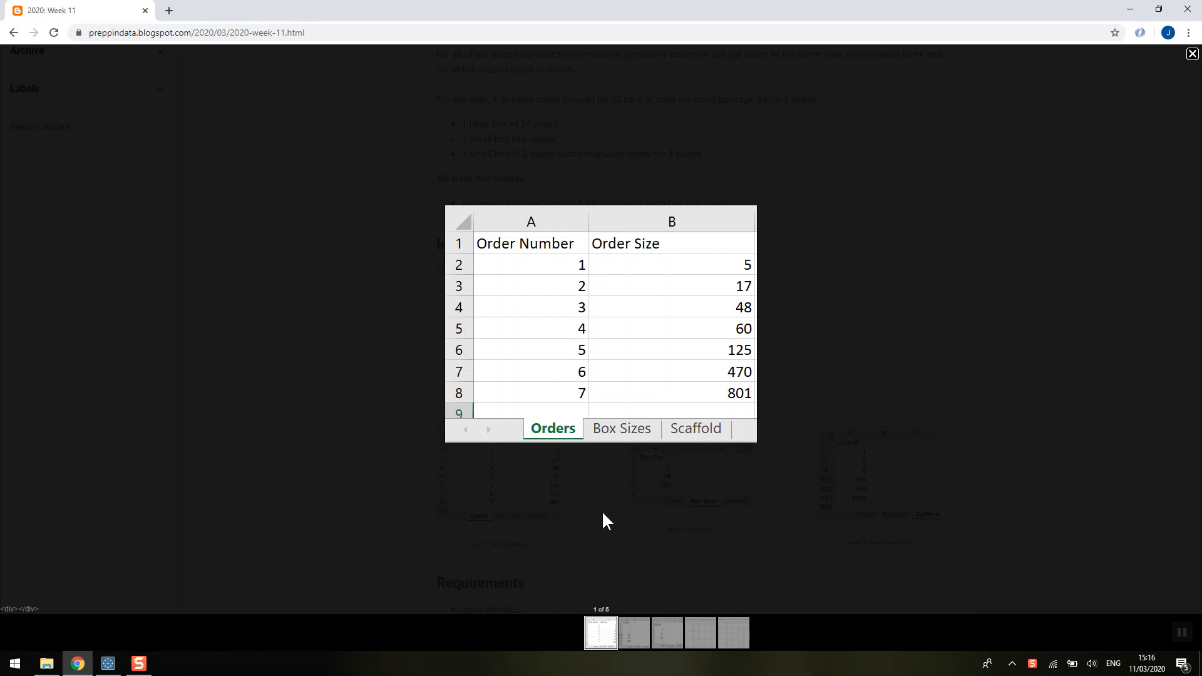
- View the Box Sizes input image, then enlarge the Output 1 table of Boxes of 120, 24 and 6 per order
left_click(672, 645)
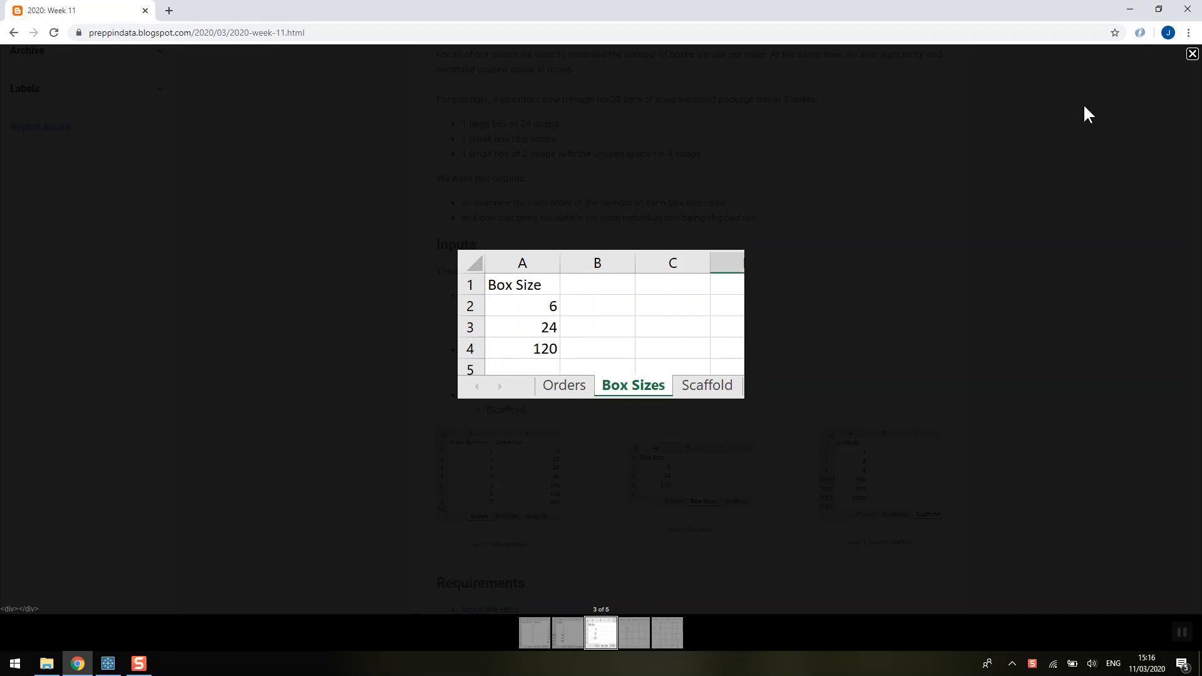
left_click(1192, 56)
scroll(883, 305, "down", 1)
scroll(883, 305, "down", 10)
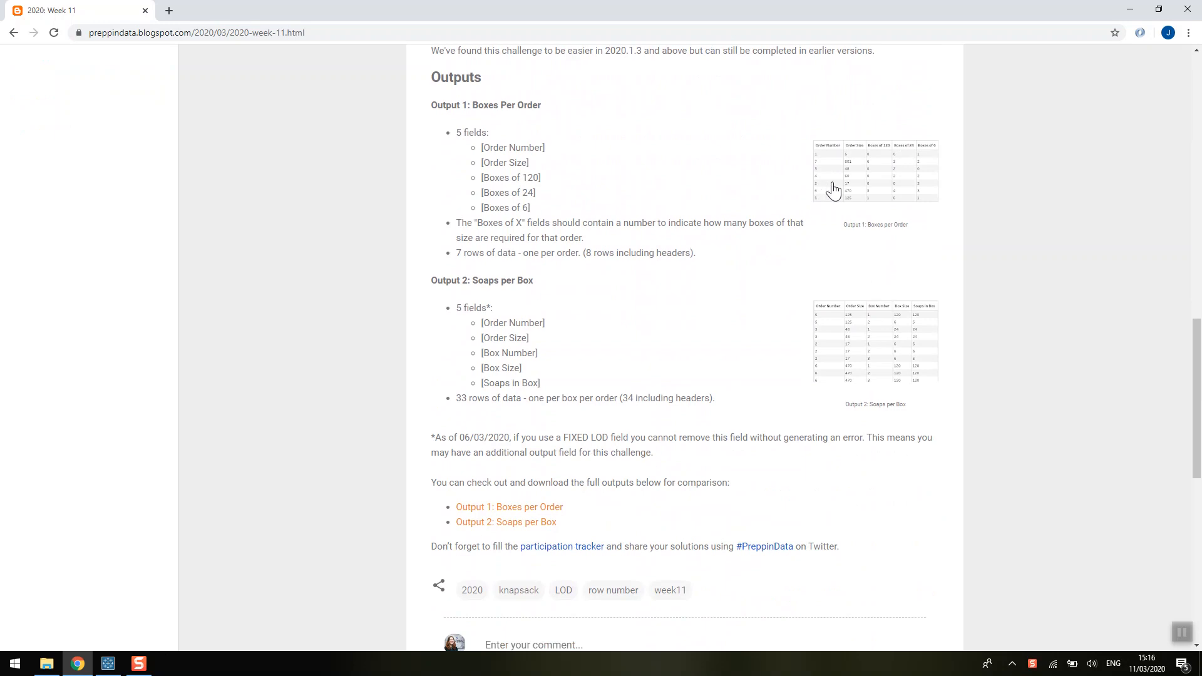
left_click(823, 189)
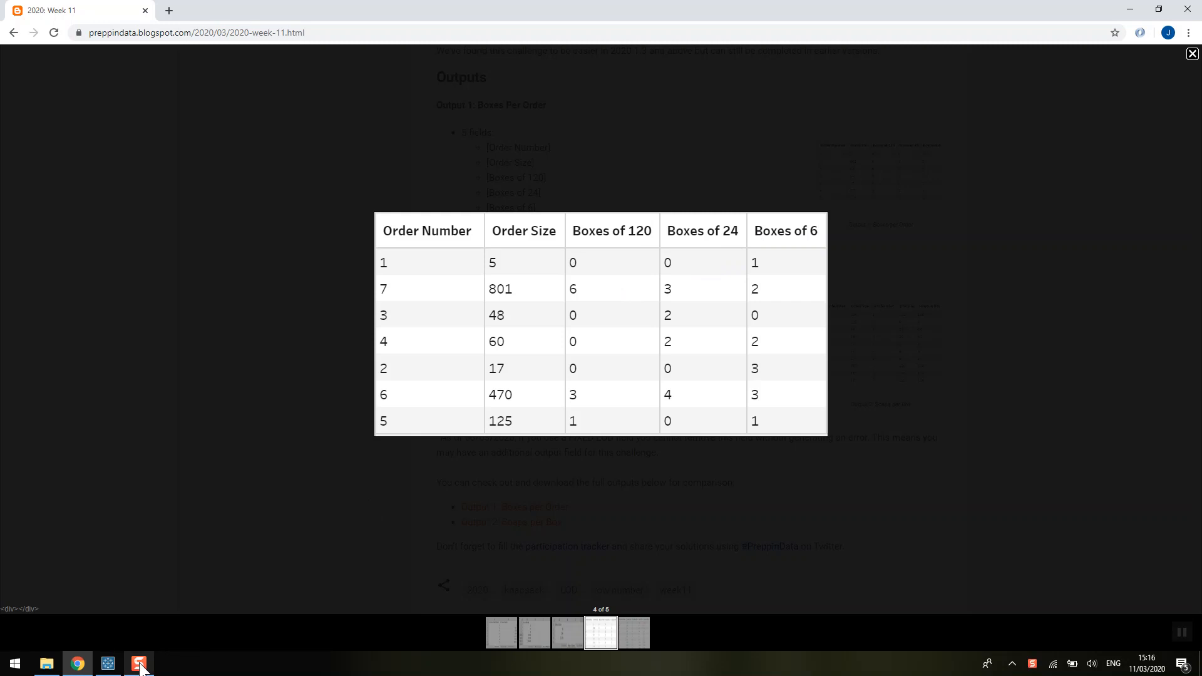
left_click(108, 664)
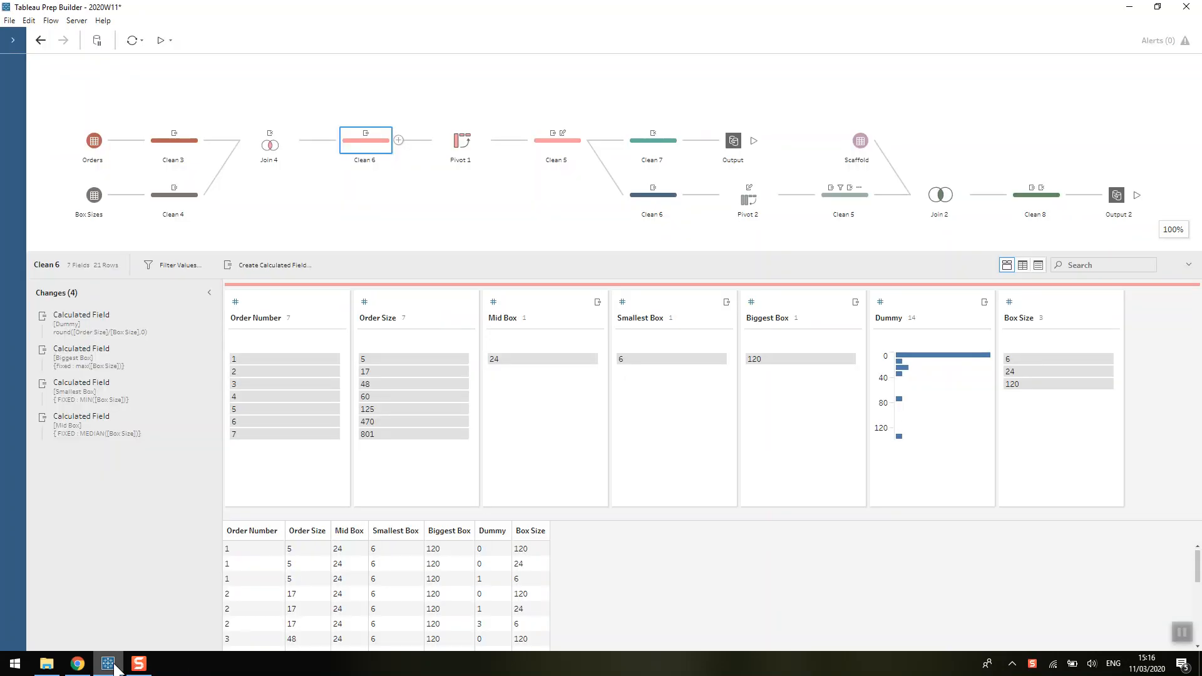
- Inspect Clean 3 and Clean 4, then open Join 4's inner join on Dummy giving 21 rows
left_click(161, 146)
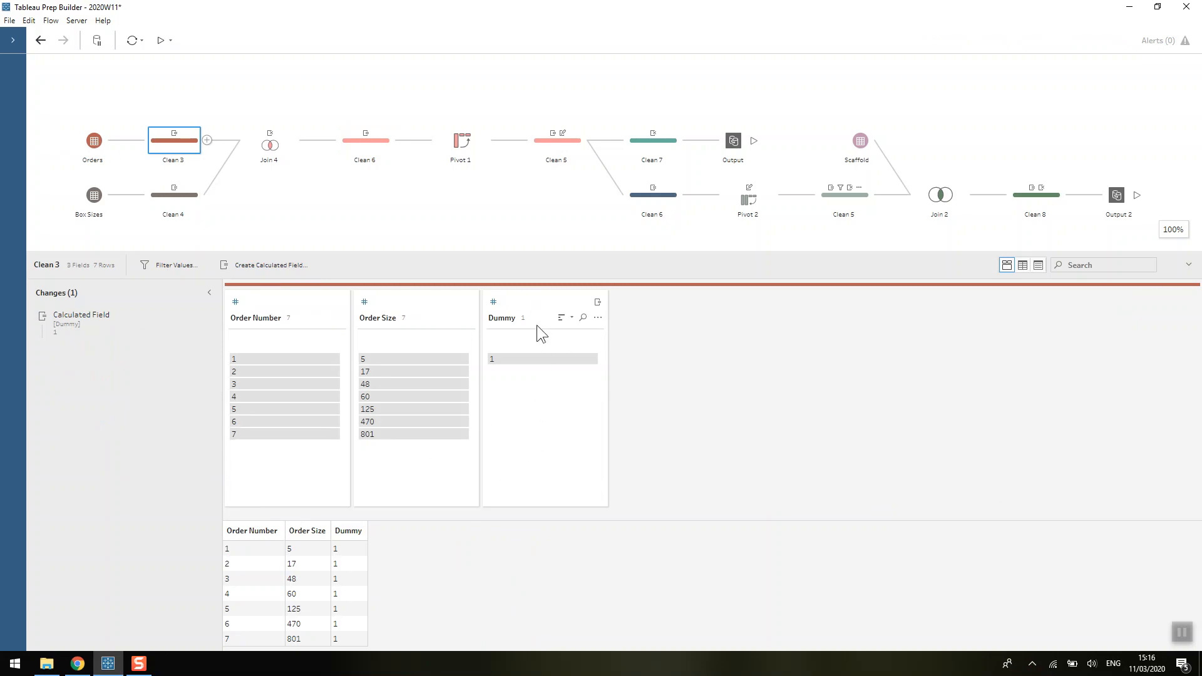
left_click(165, 202)
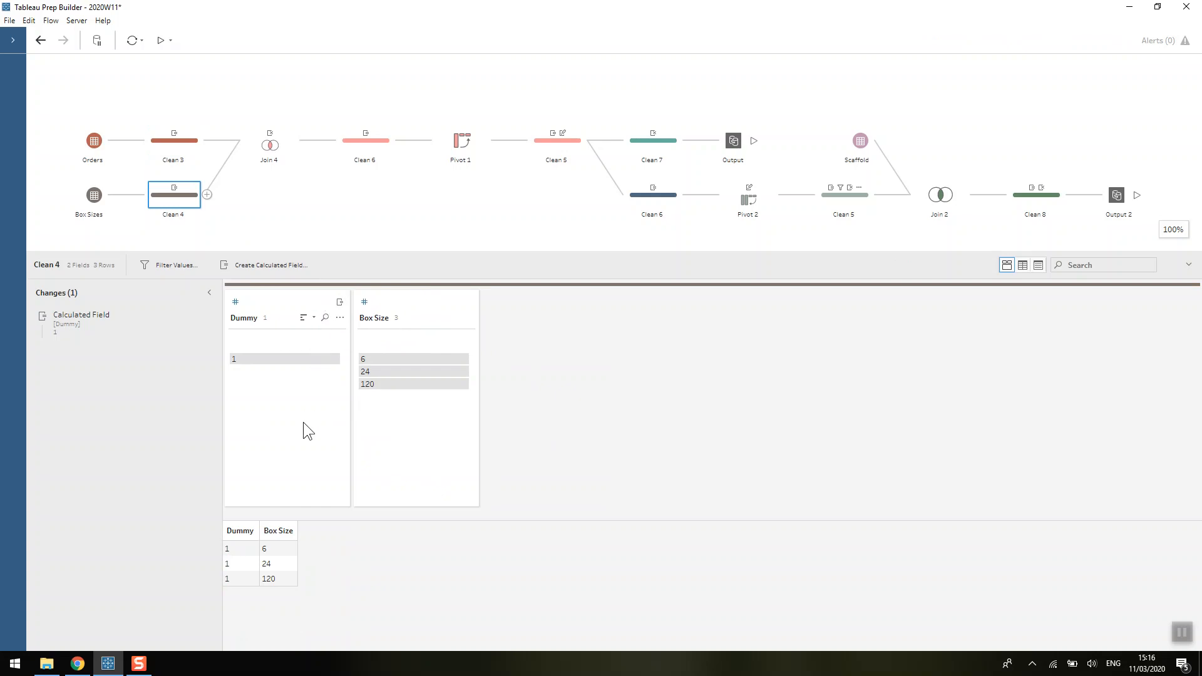
left_click(264, 145)
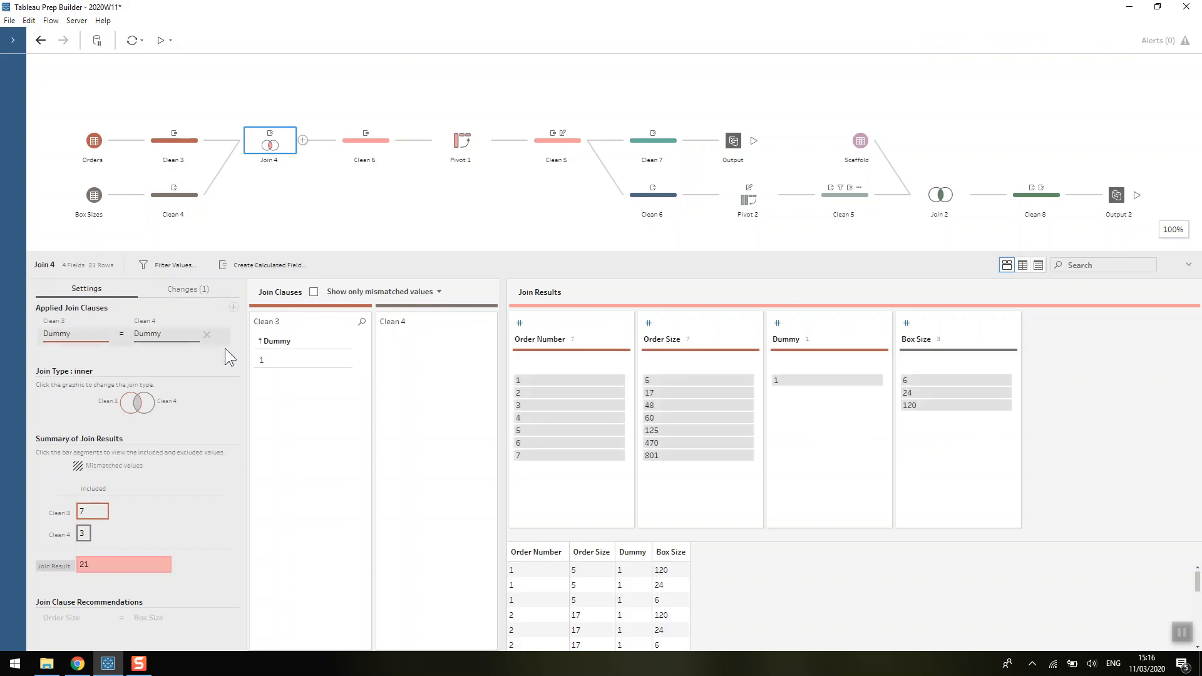
- Check which Join 4 rows match Order Number 1, then open the Clean 6 step
left_click(553, 384)
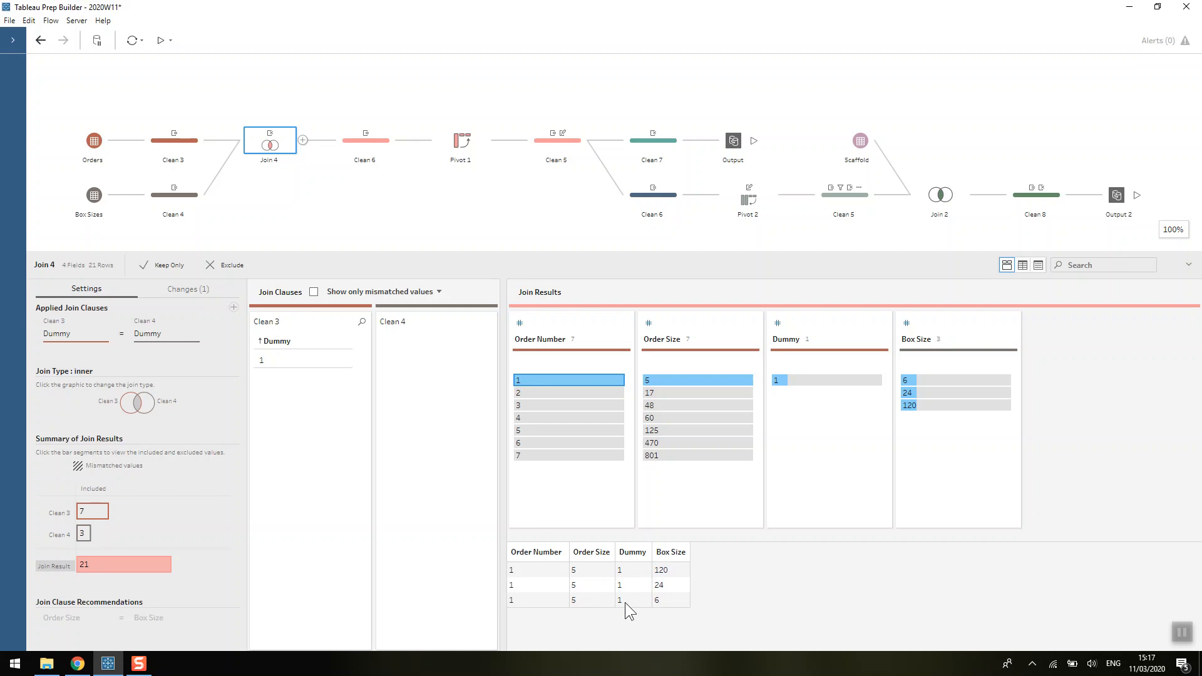
left_click(347, 147)
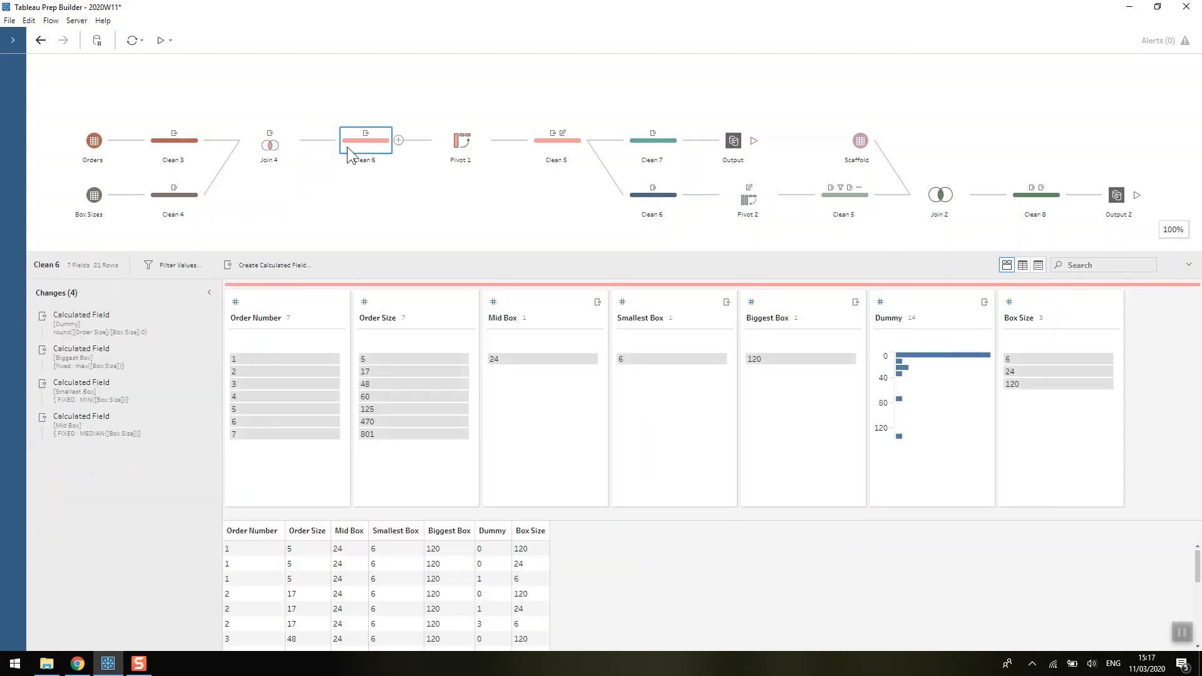
- Review the Biggest Box formula {fixed : max([Box Size])}, returning 120, and close it unchanged
double_click(95, 362)
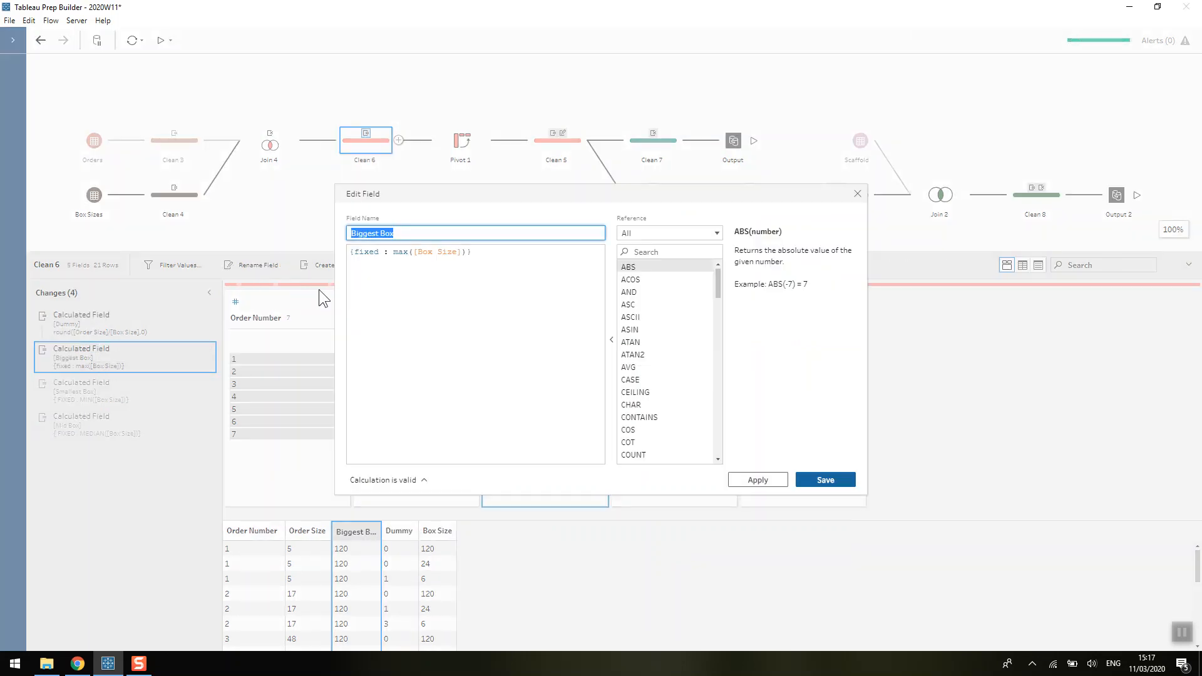
left_click(415, 234)
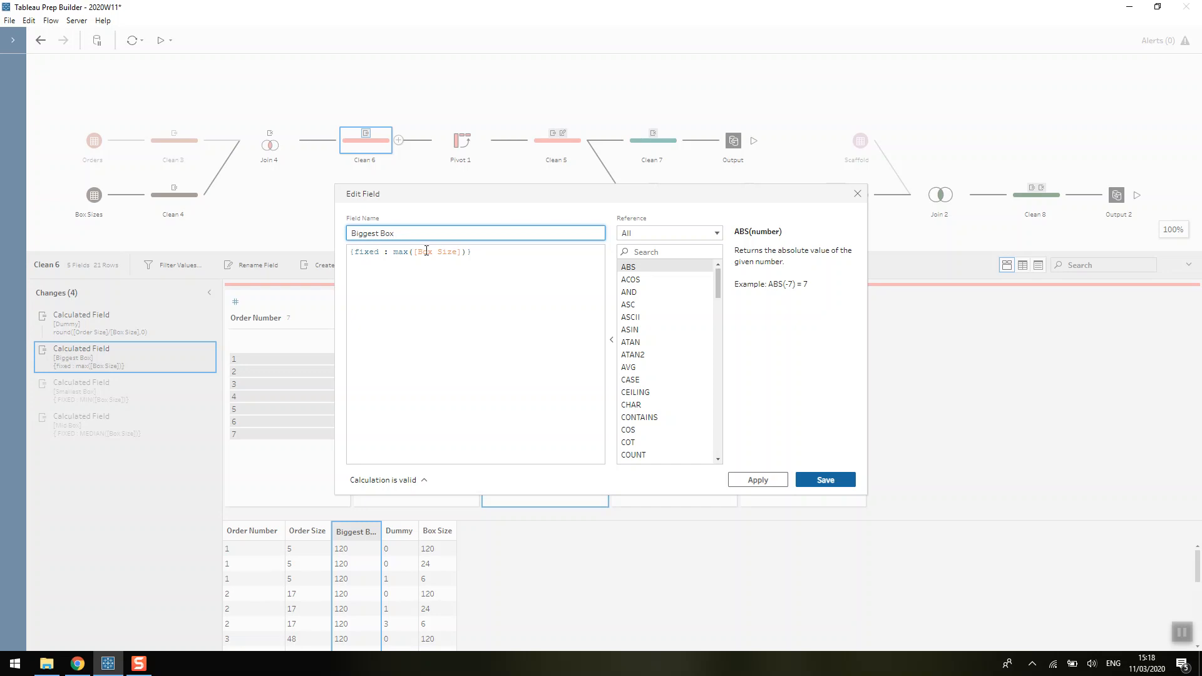
left_click(857, 194)
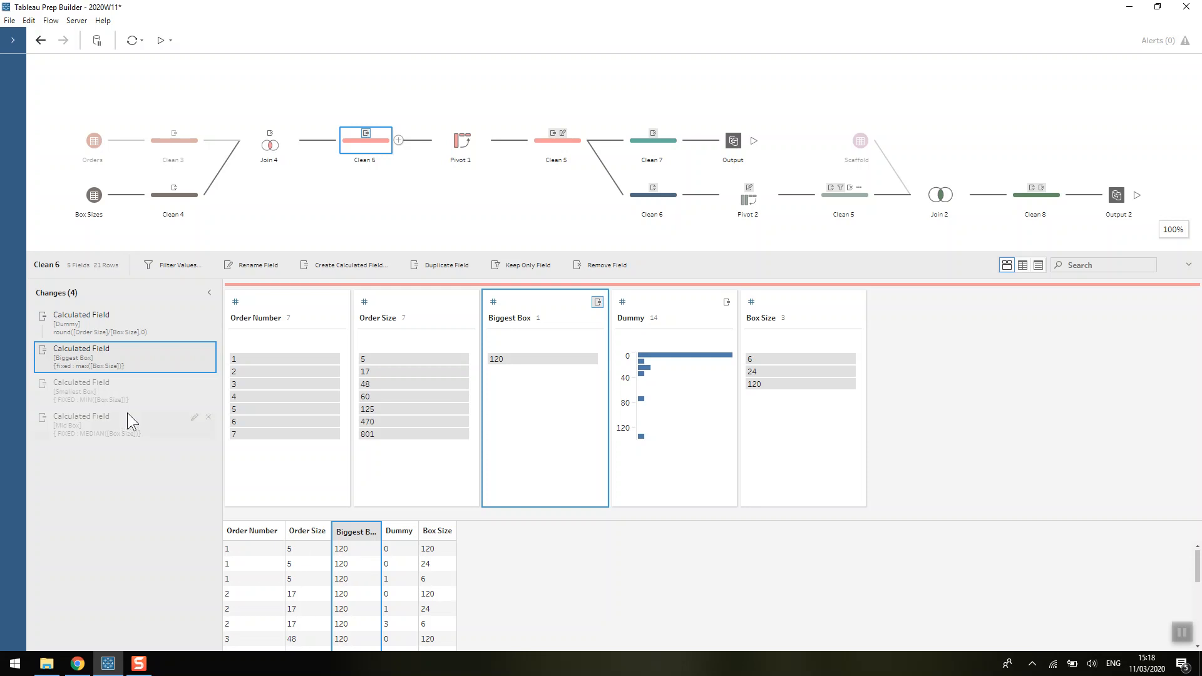
- Review Smallest Box (fixed min of Box Size) and Mid Box {FIXED : MEDIAN([Box Size])}, returning 24, unchanged
double_click(120, 390)
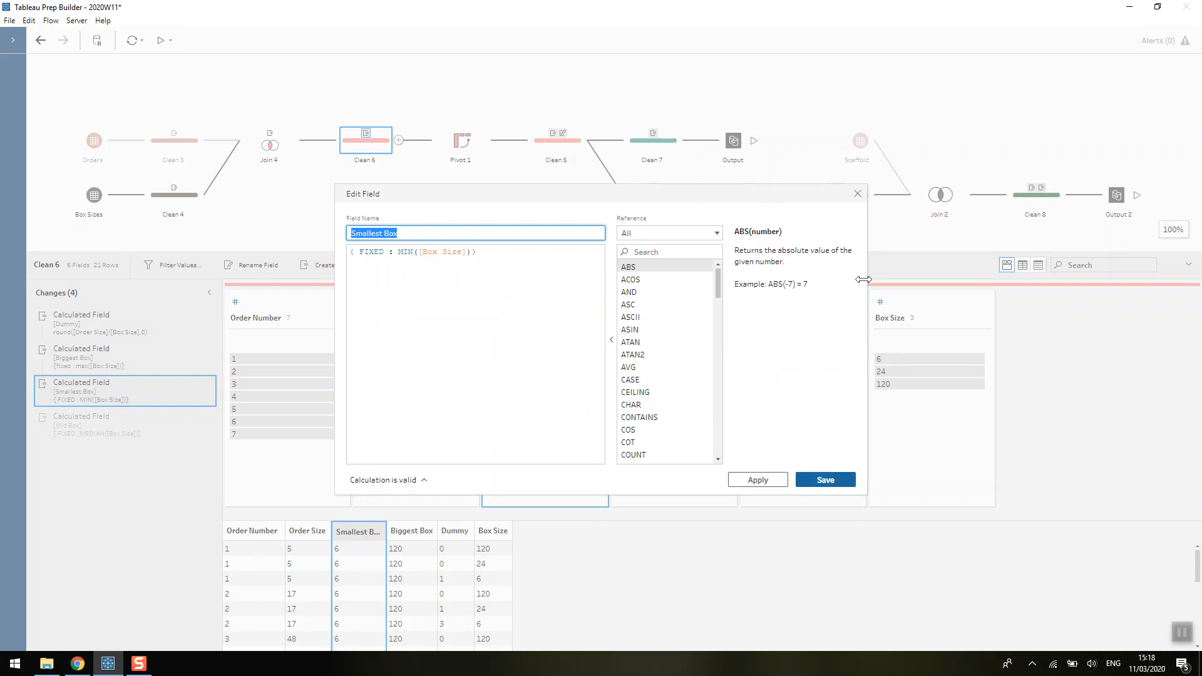
left_click(857, 194)
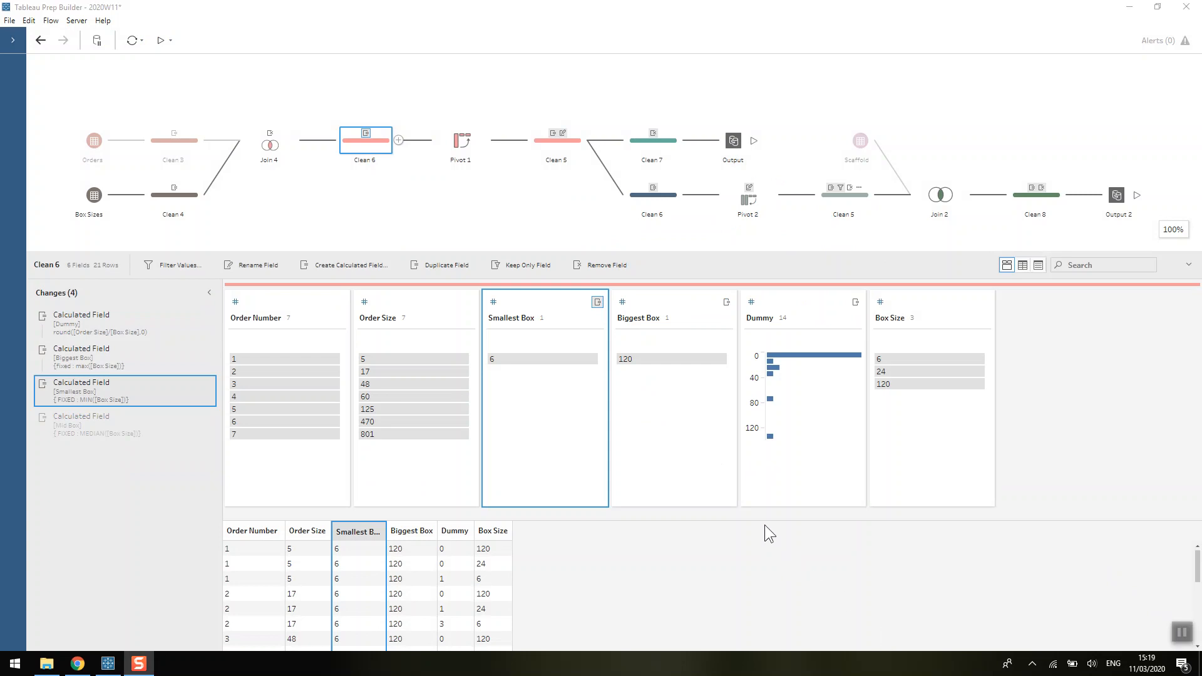
mouse_move(889, 376)
double_click(71, 436)
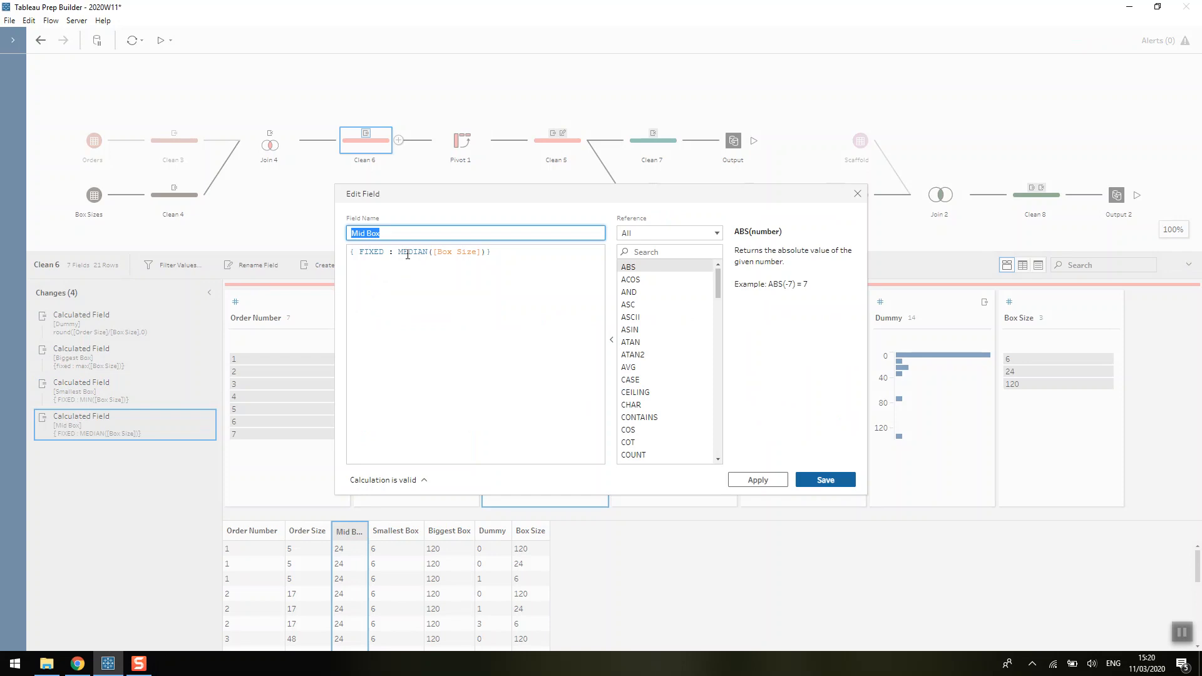
left_click(856, 194)
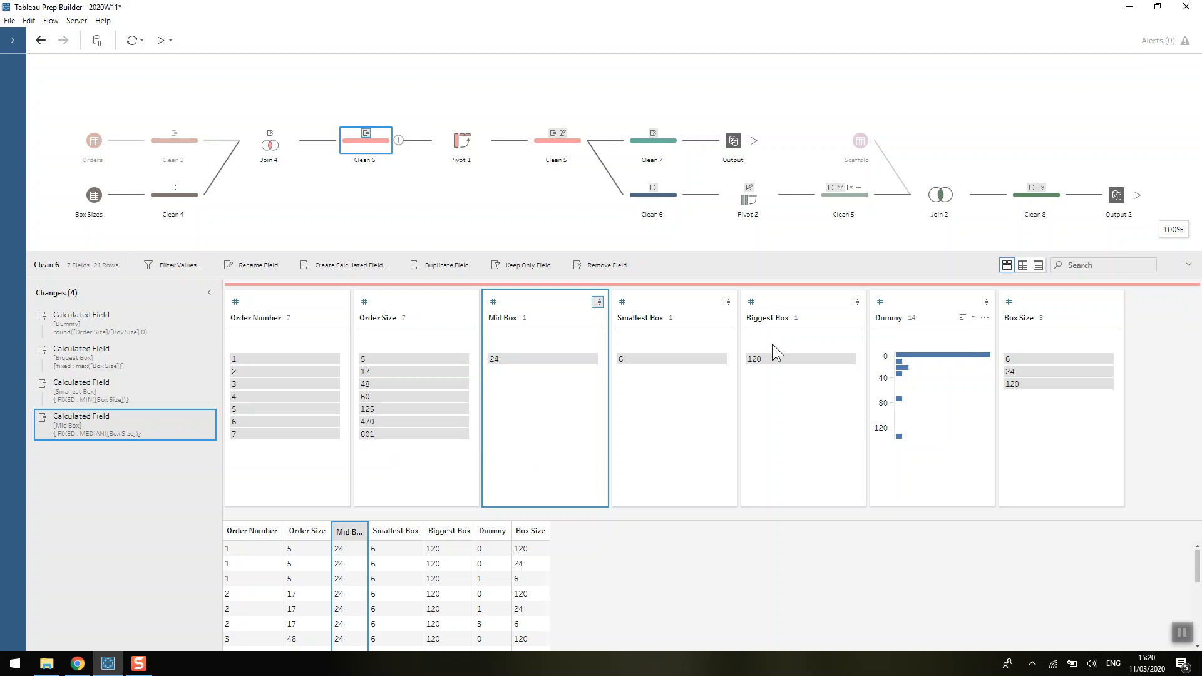
- Review the Dummy formula rounding Order Size / Box Size, check Box Size 120 rows, then deselect Clean 6
double_click(122, 317)
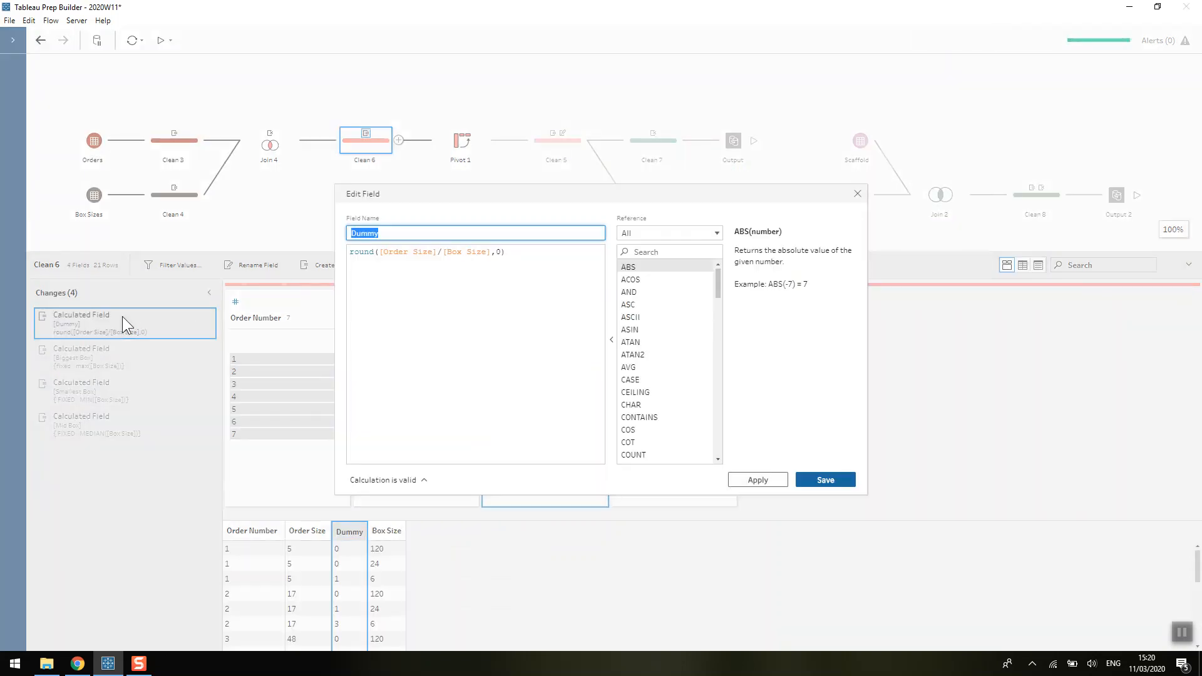
left_click(1183, 632)
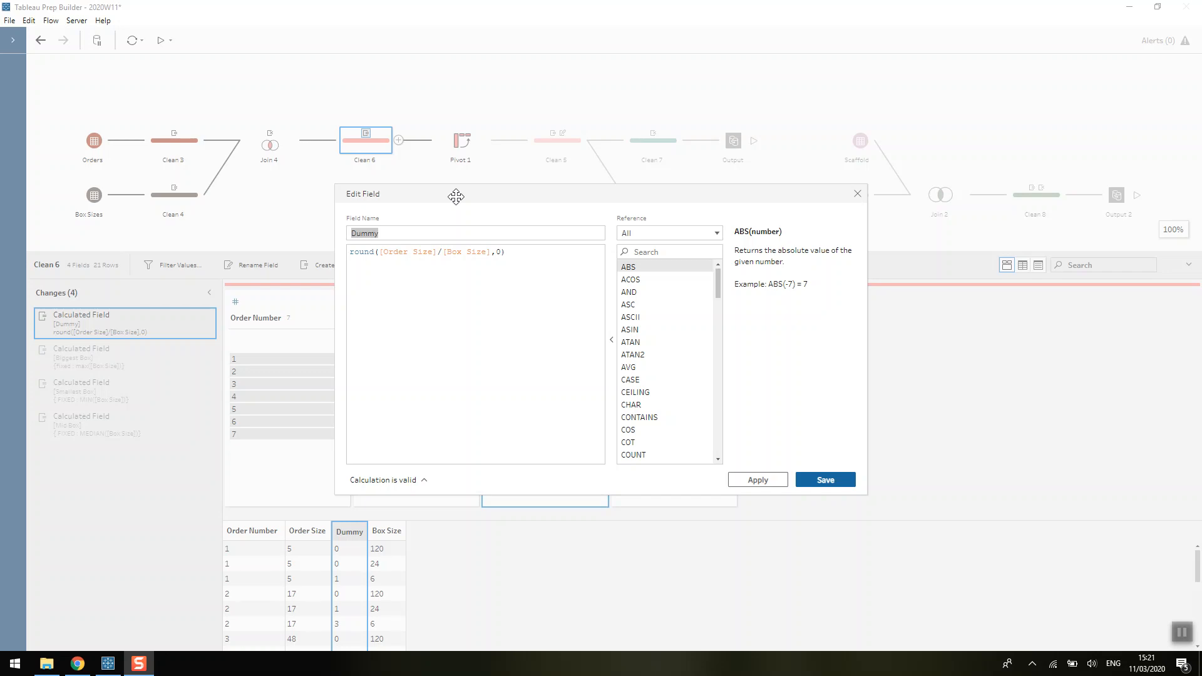
left_click(857, 195)
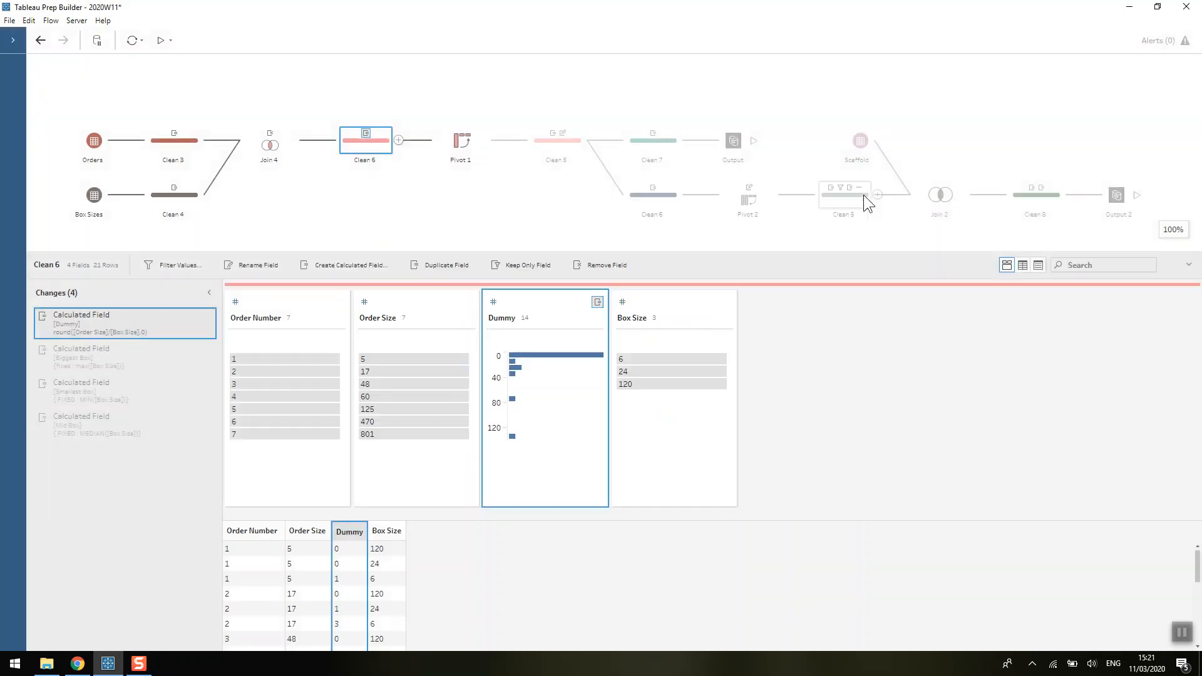
left_click(642, 382)
left_click(567, 250)
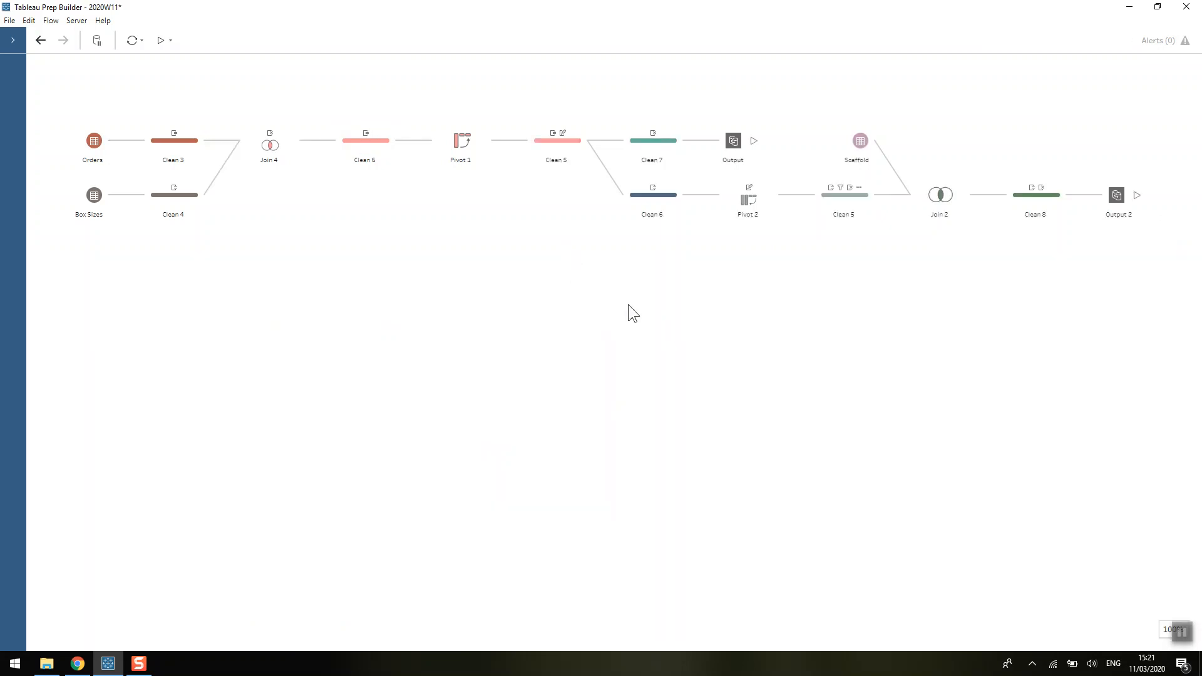
- Check Clean 6's Dummy values for Box Size 120, then open Pivot 1 with 120/24/6 columns
left_click(376, 147)
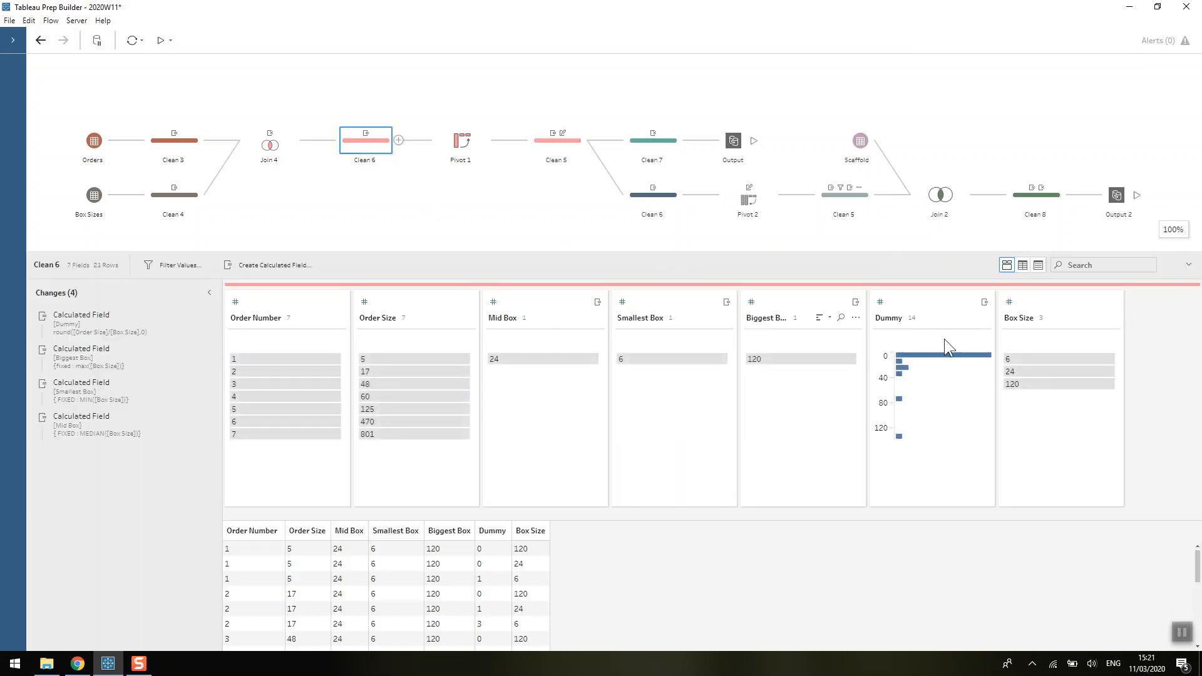
left_click(1056, 384)
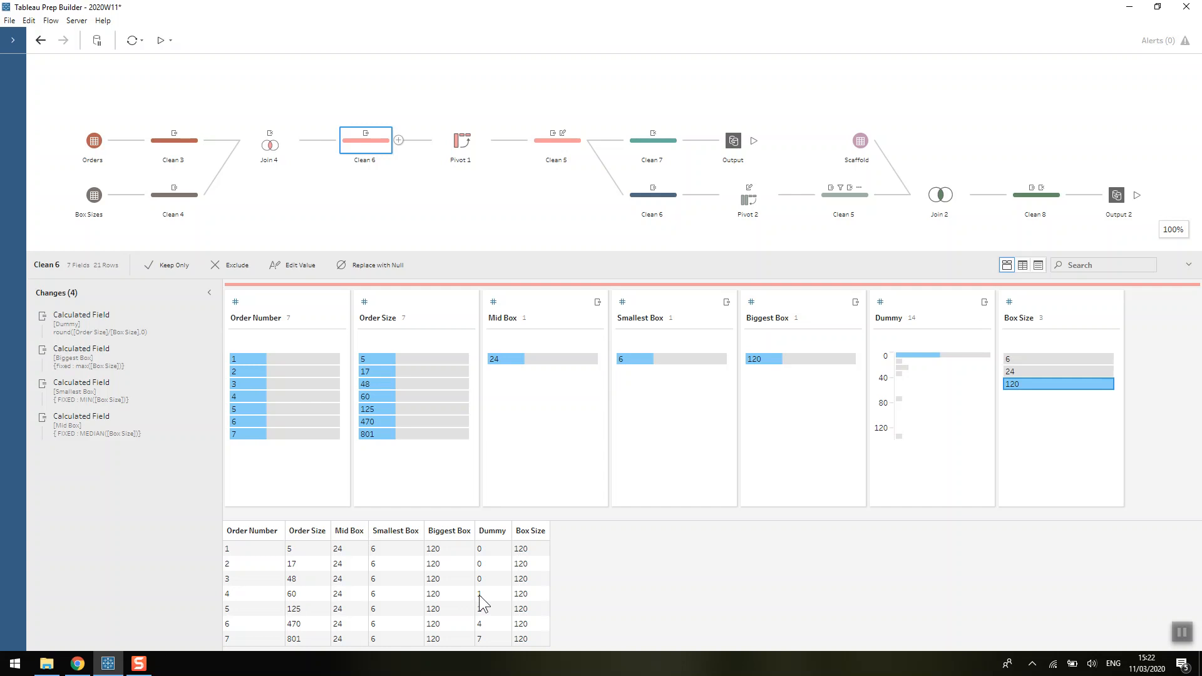
left_click(462, 144)
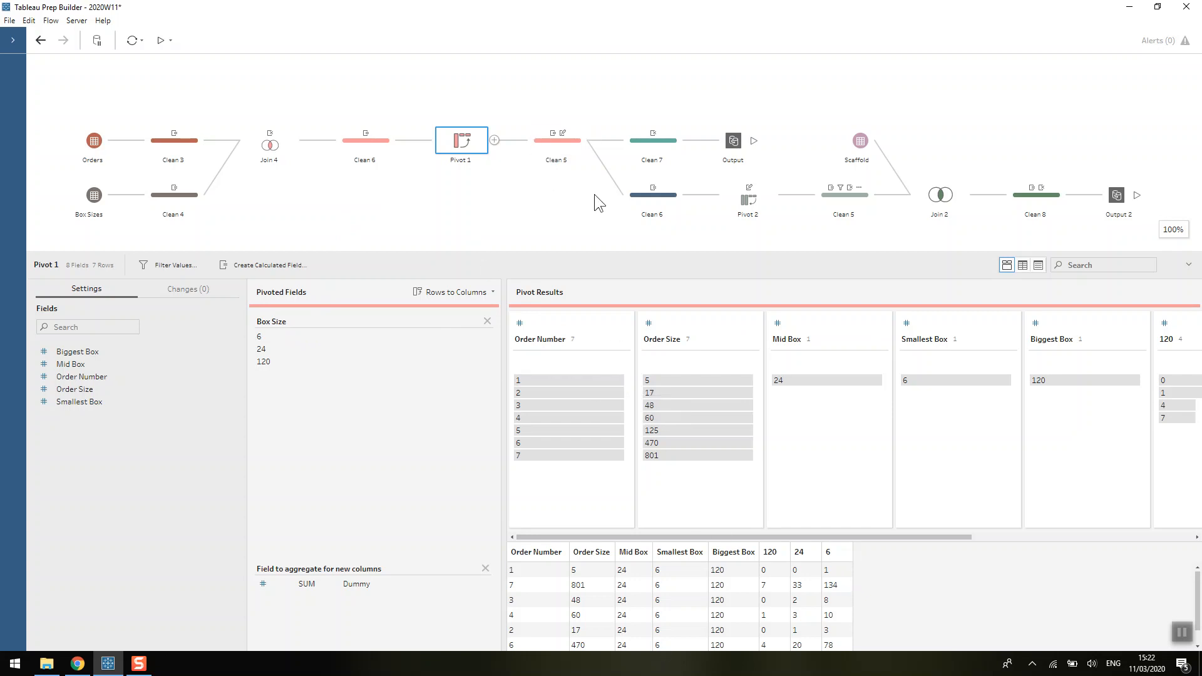
- Enlarge the Pivot 1 profile pane to show order 7's 7, 33 and 134 box counts
left_click_drag(605, 251, 600, 217)
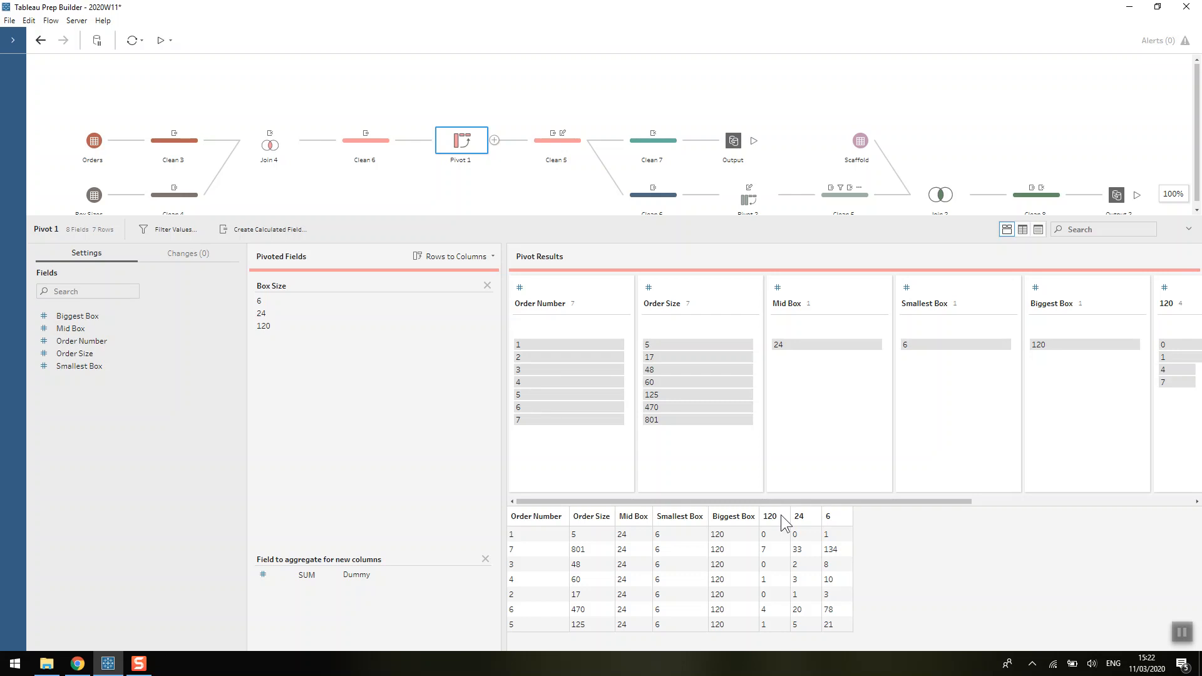
- In Clean 5, review and save the [120] formula that cuts order 7's 120-boxes from 7 to 6
left_click(549, 144)
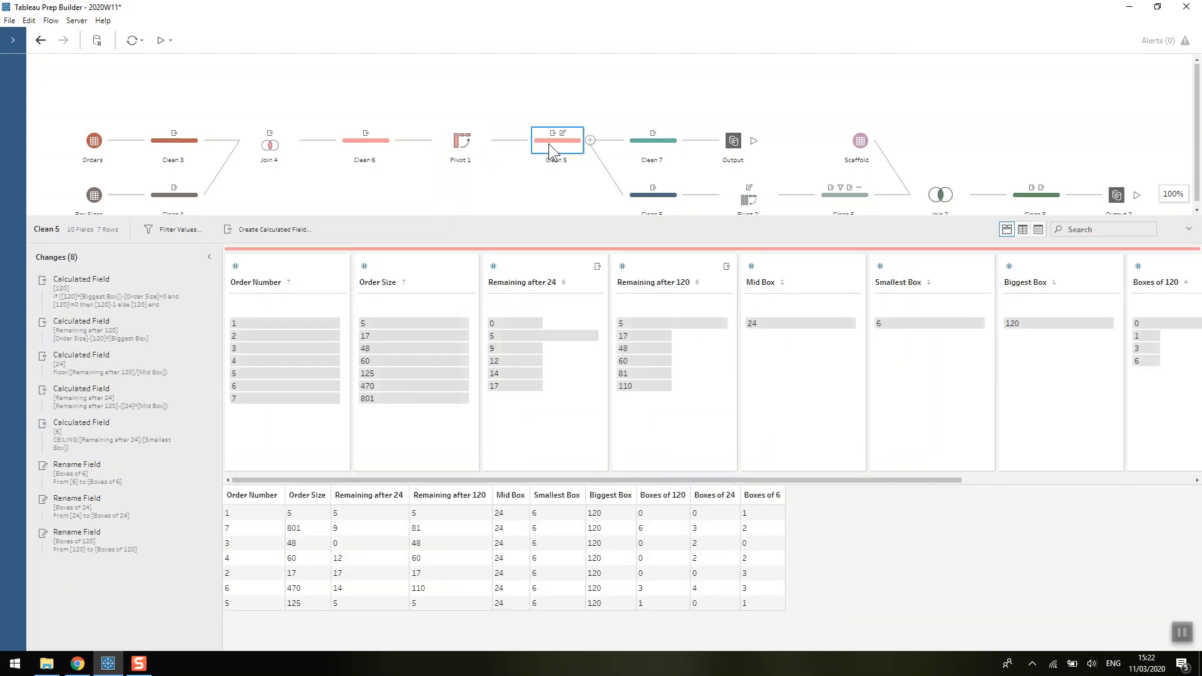
double_click(102, 289)
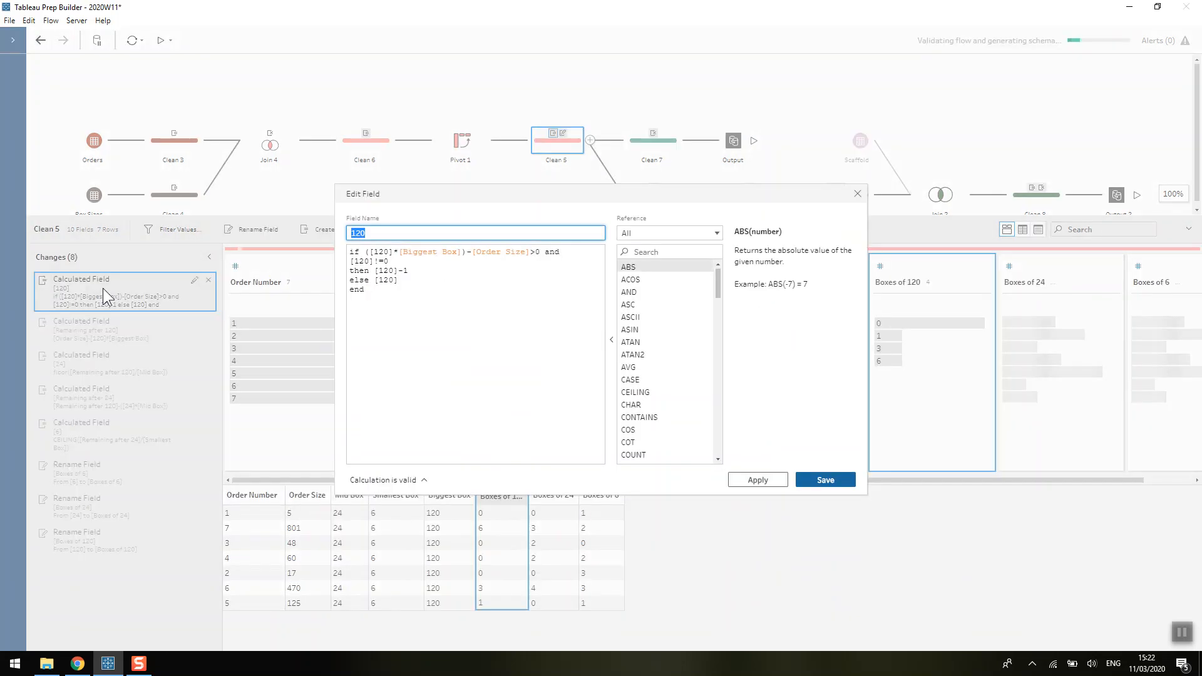
left_click(394, 253)
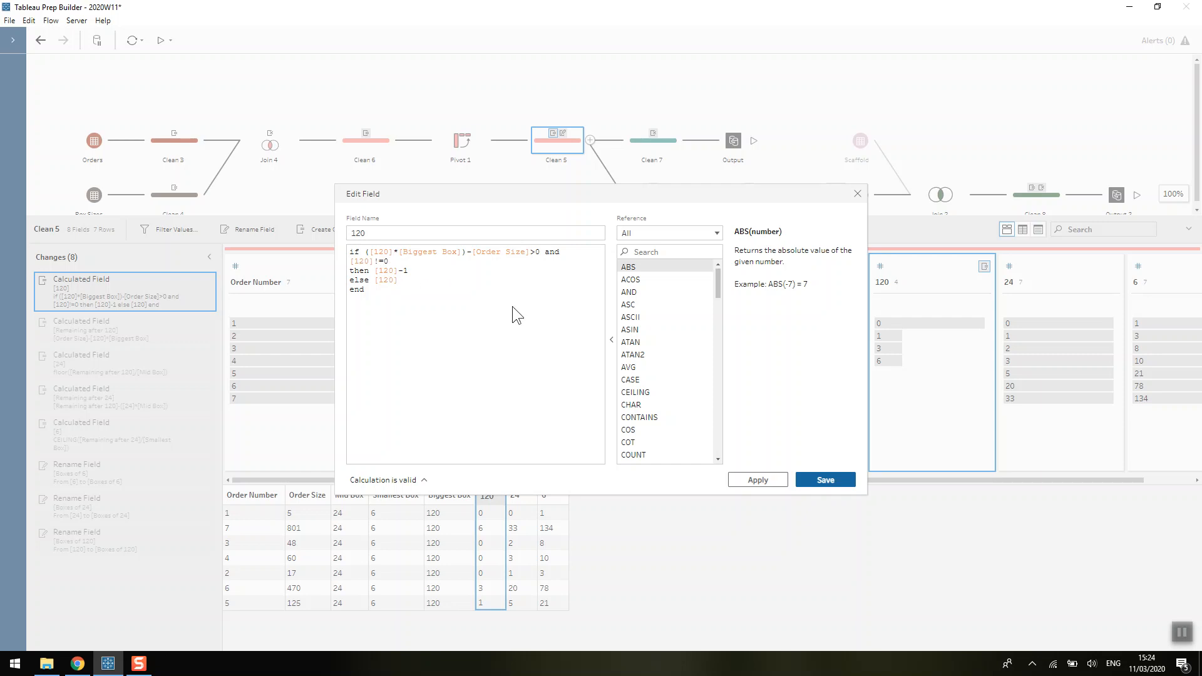
left_click(802, 478)
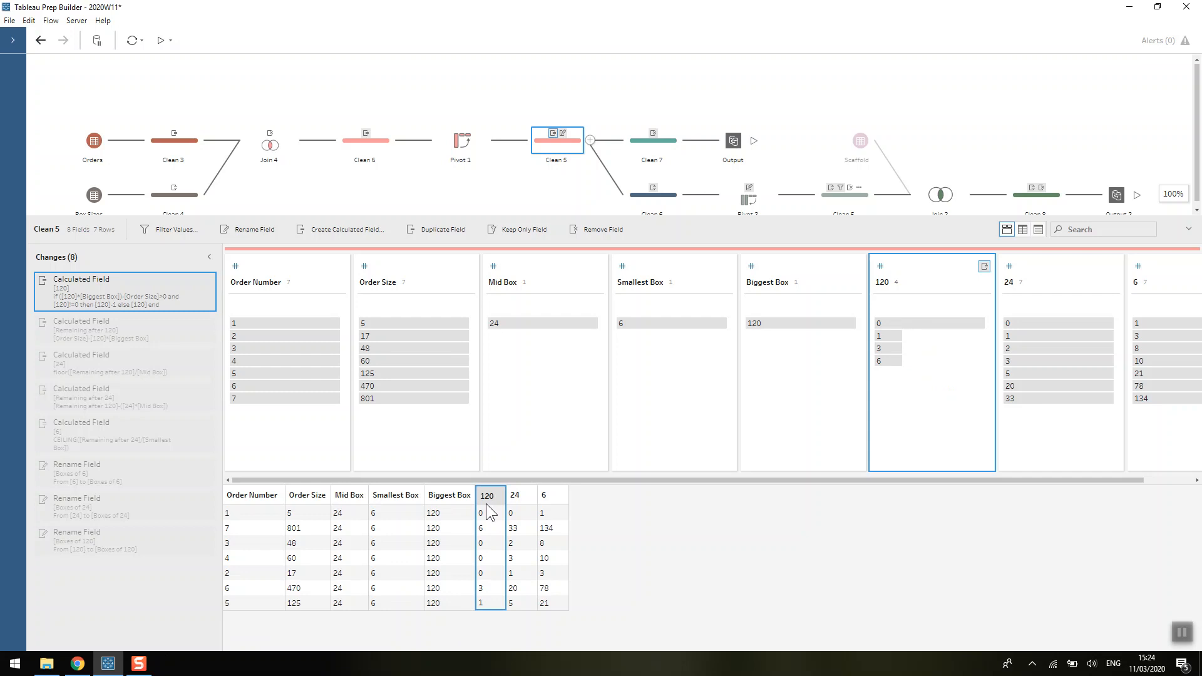
- View the data and formula for the Remaining after 120 calculation in Clean 5
left_click(149, 316)
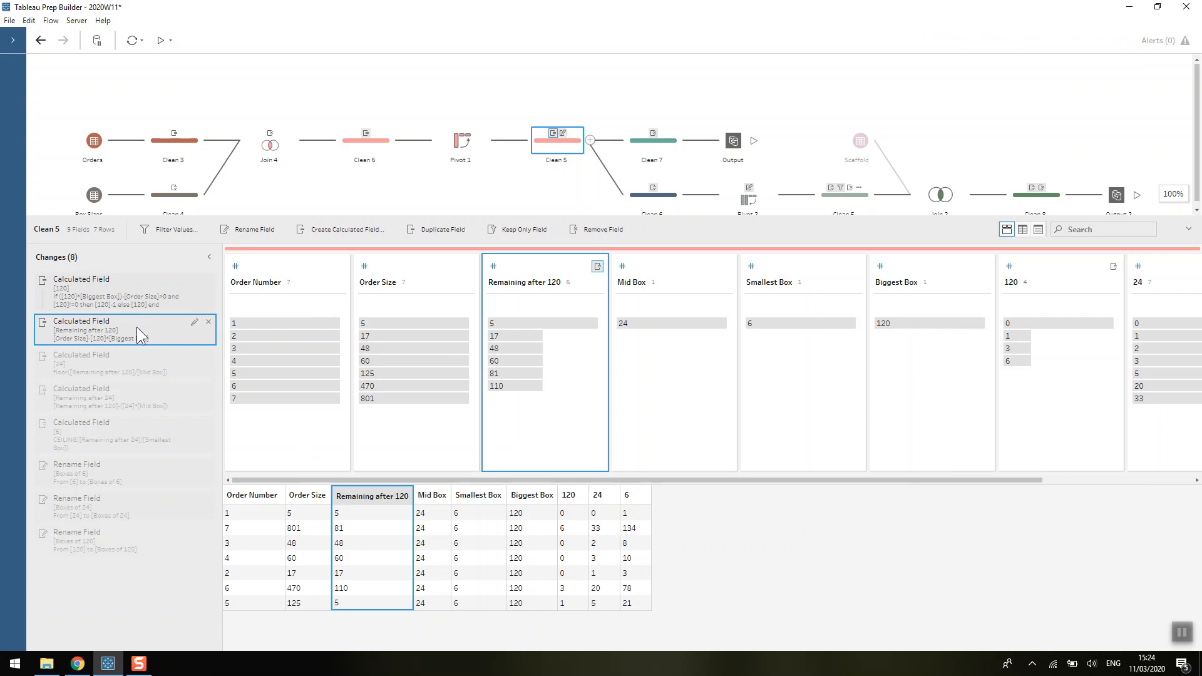
double_click(138, 329)
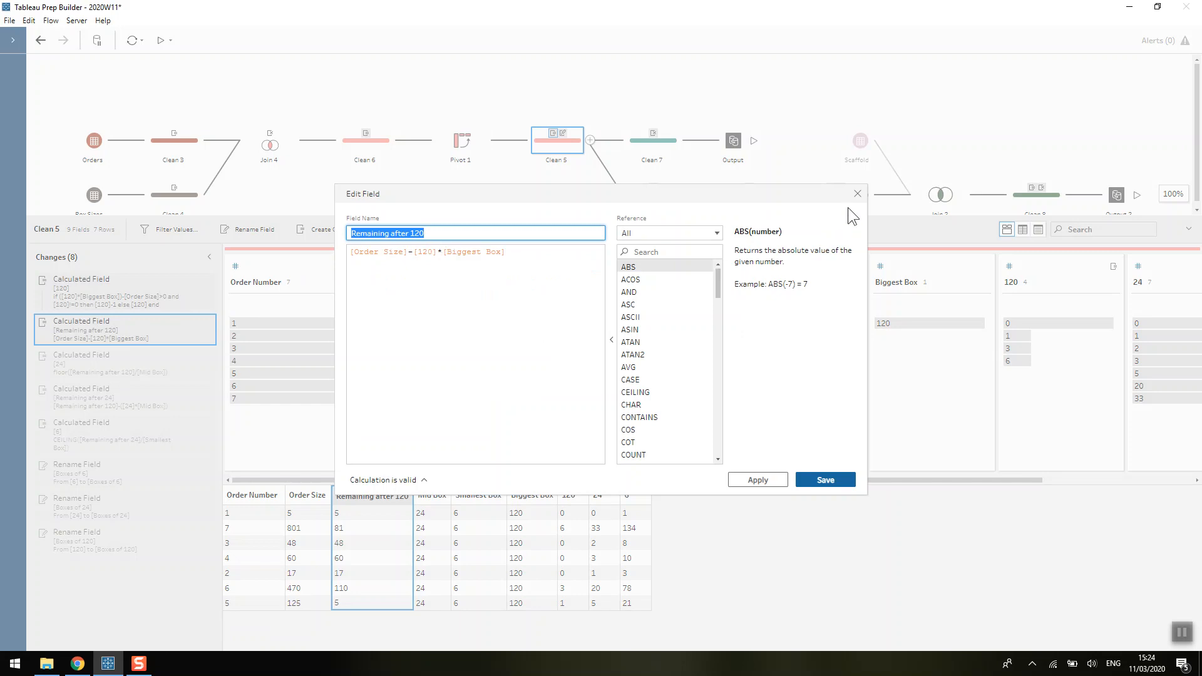
left_click(856, 194)
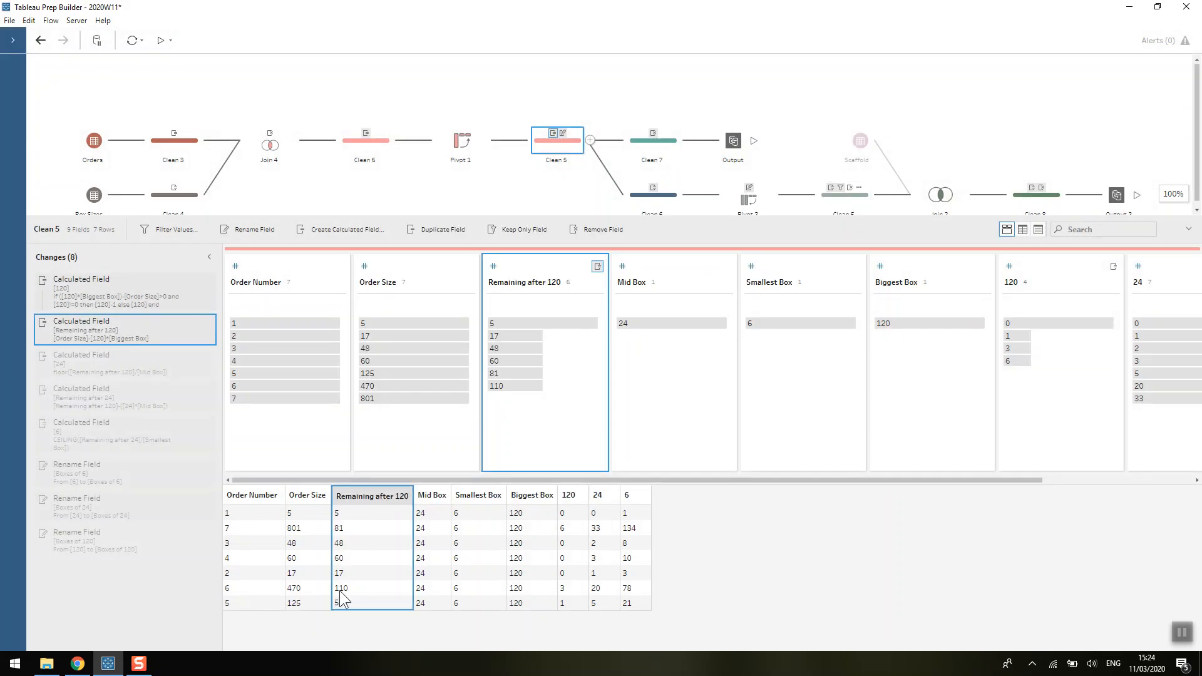
- Review the 24 formula and apply Remaining after 24, leaving order 7 with 9
double_click(94, 371)
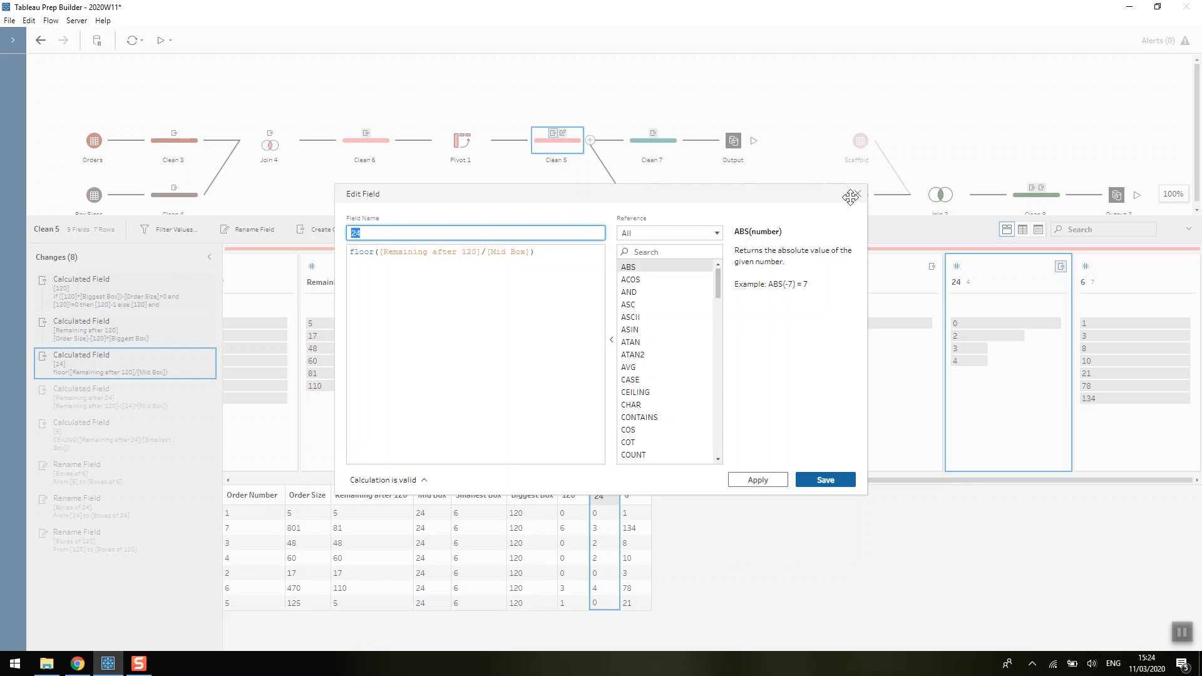
left_click(857, 194)
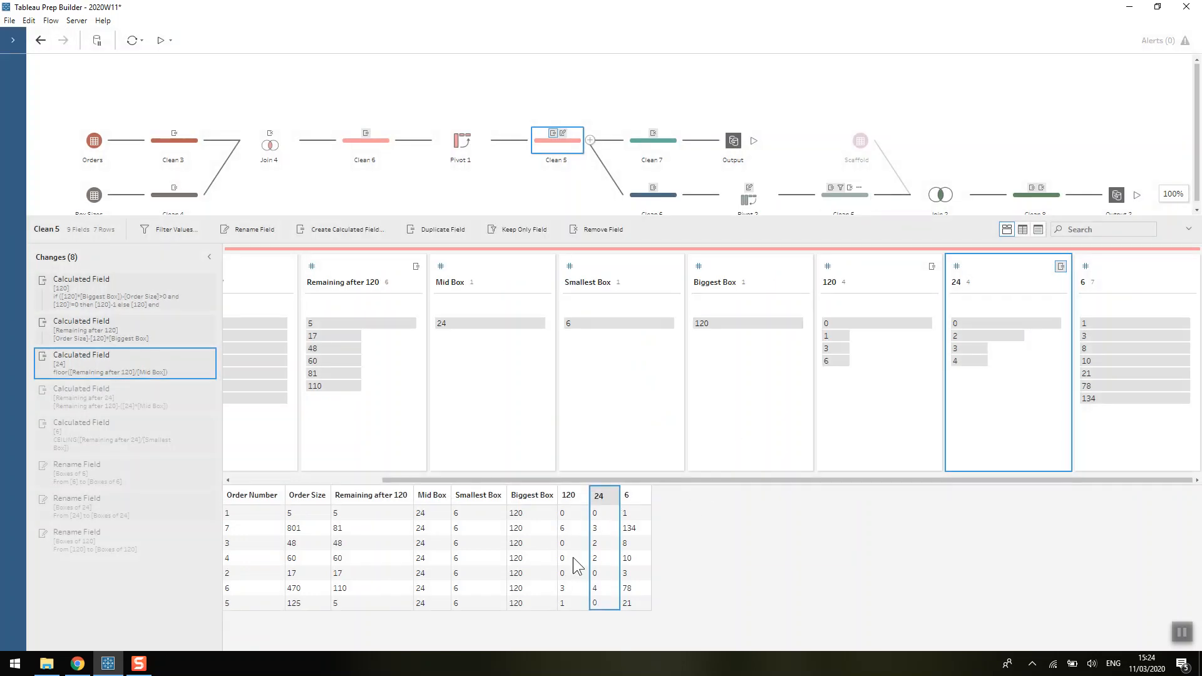
left_click(72, 332)
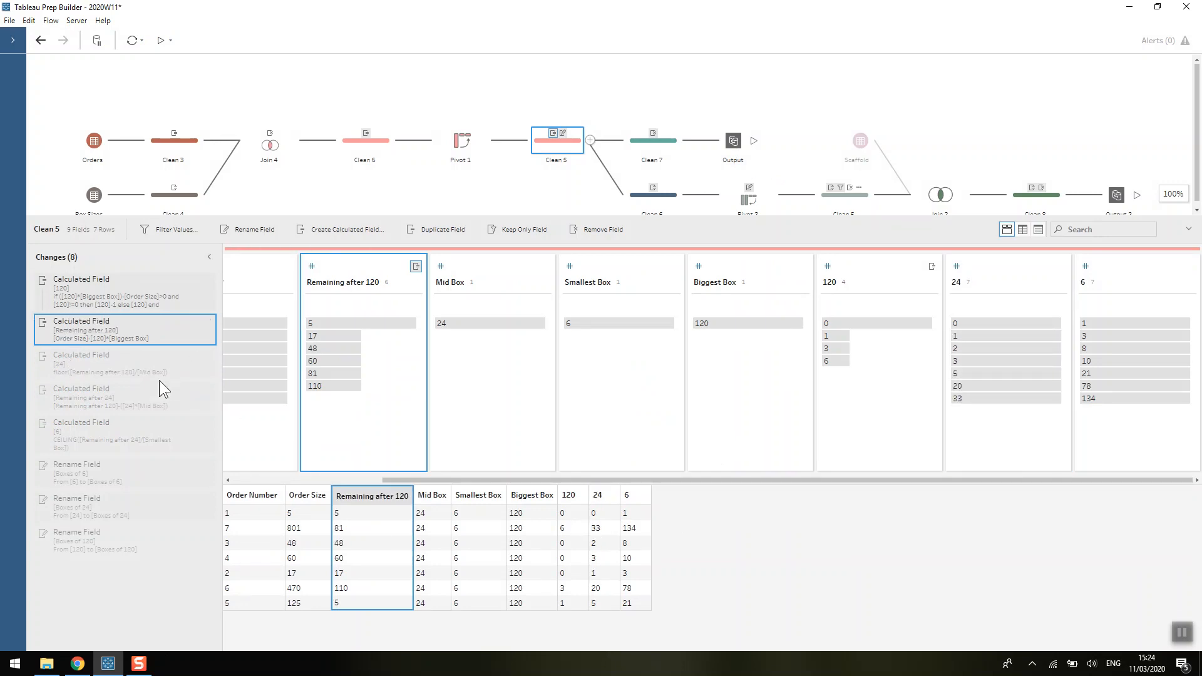
left_click(135, 371)
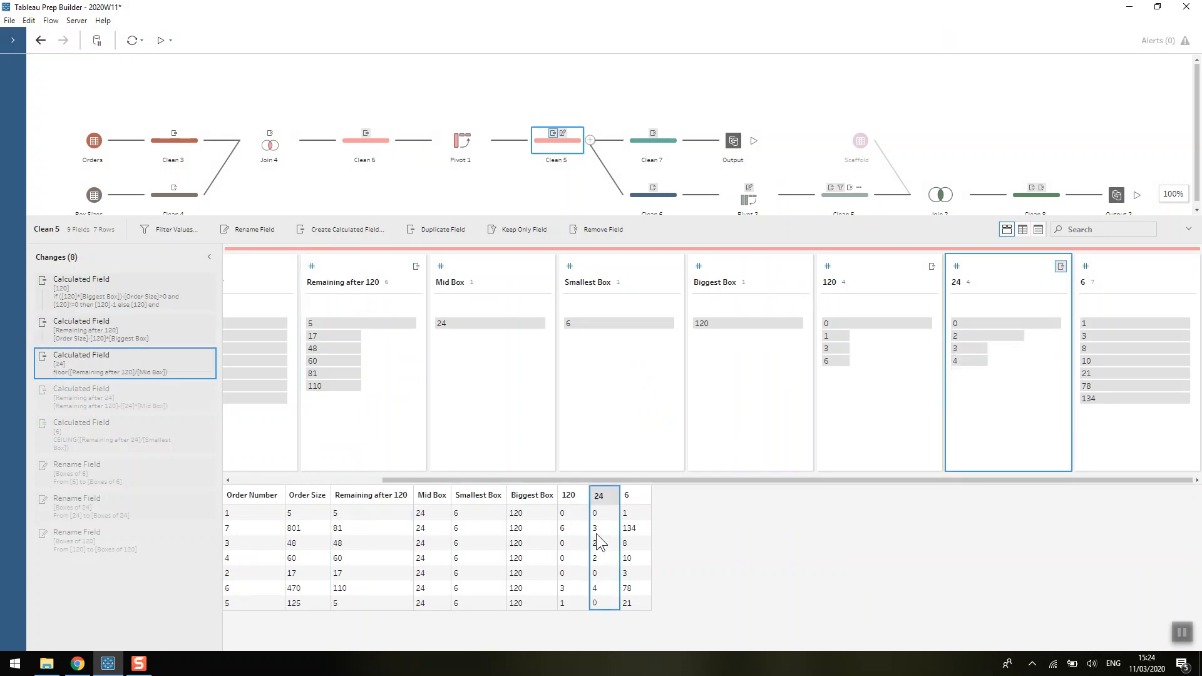
left_click(119, 397)
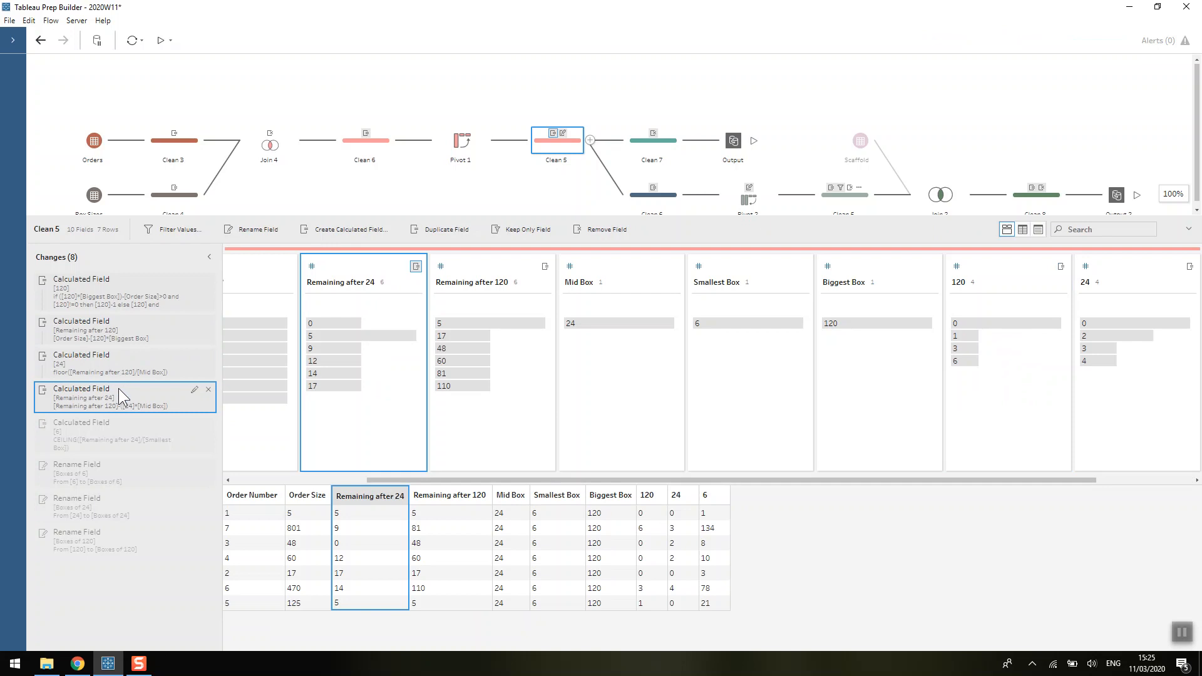
- Review the Remaining after 24 formula and the 6 CEILING calculation formula
double_click(119, 388)
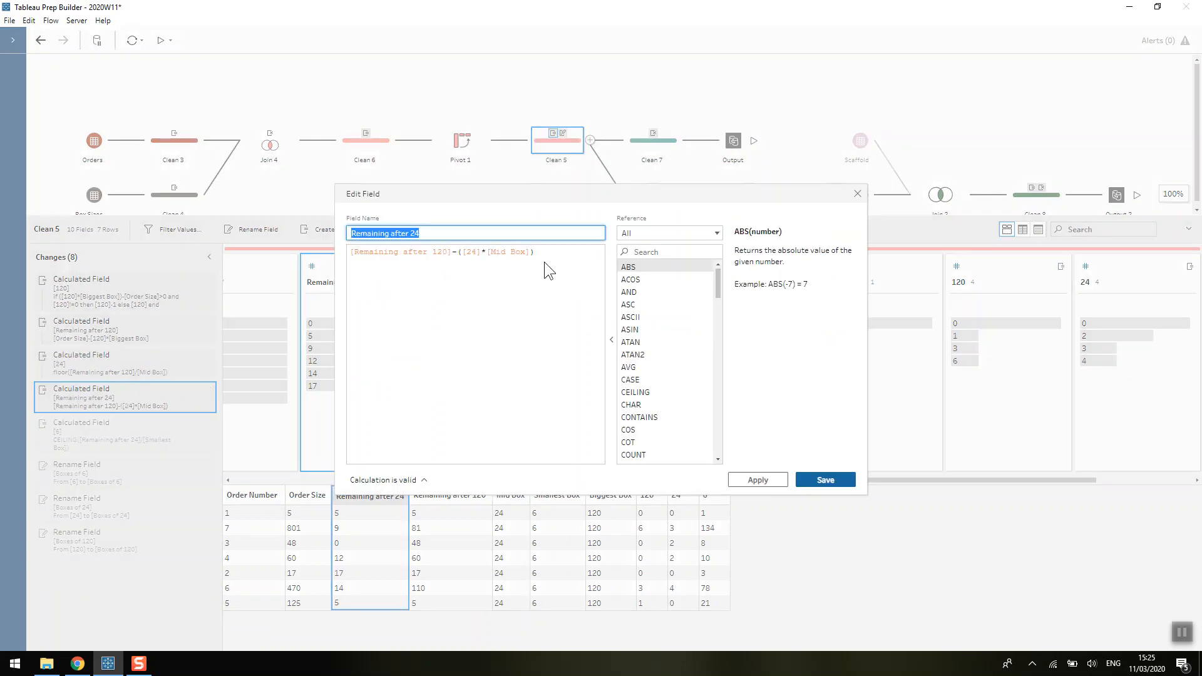
left_click(861, 192)
left_click(90, 440)
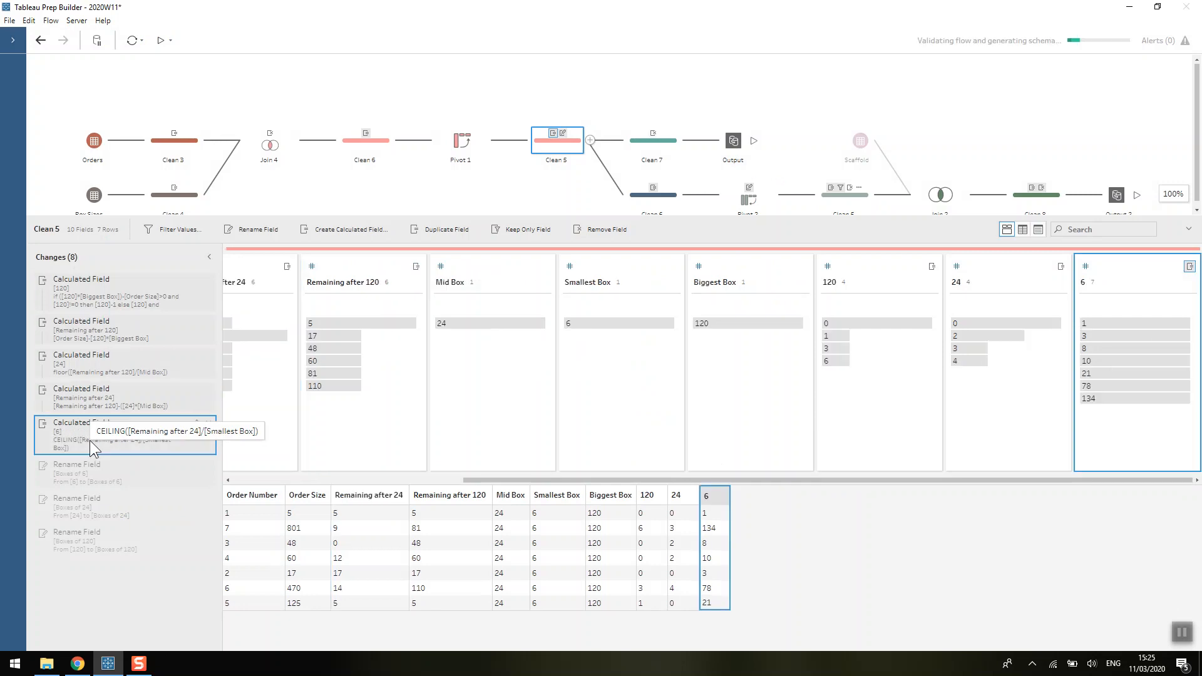
double_click(89, 440)
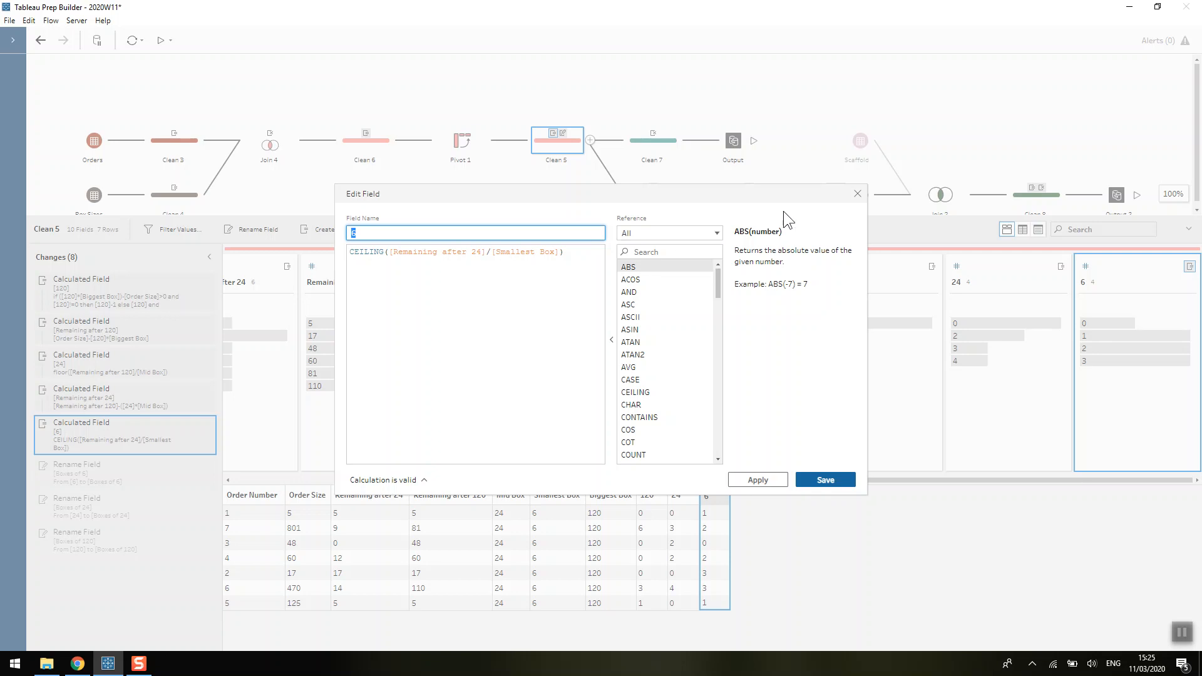
left_click(853, 194)
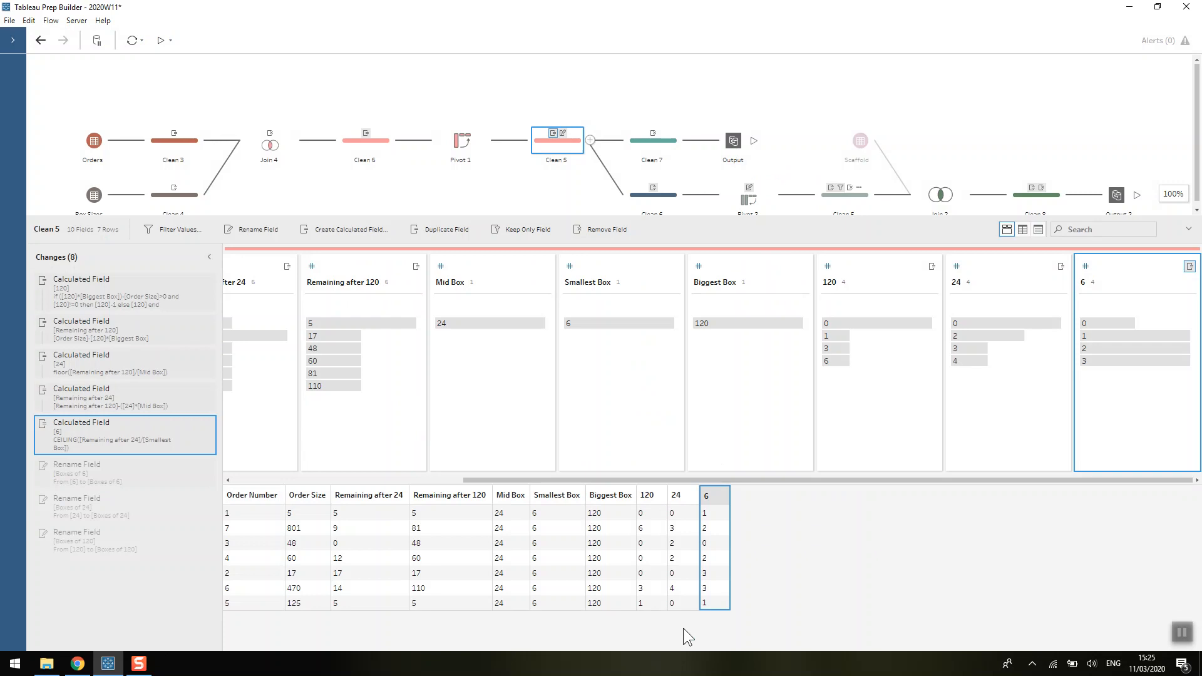
- Step through the renames to Boxes of 6, Boxes of 24 and Boxes of 120
left_click(71, 479)
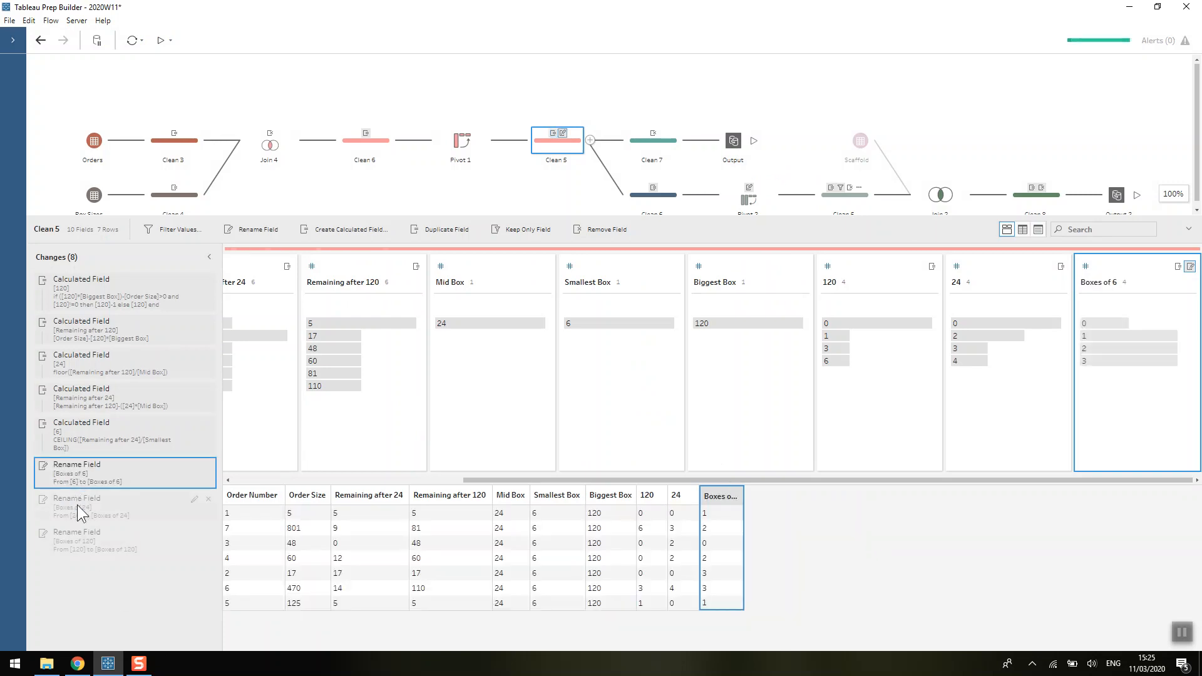
left_click(79, 510)
left_click(81, 530)
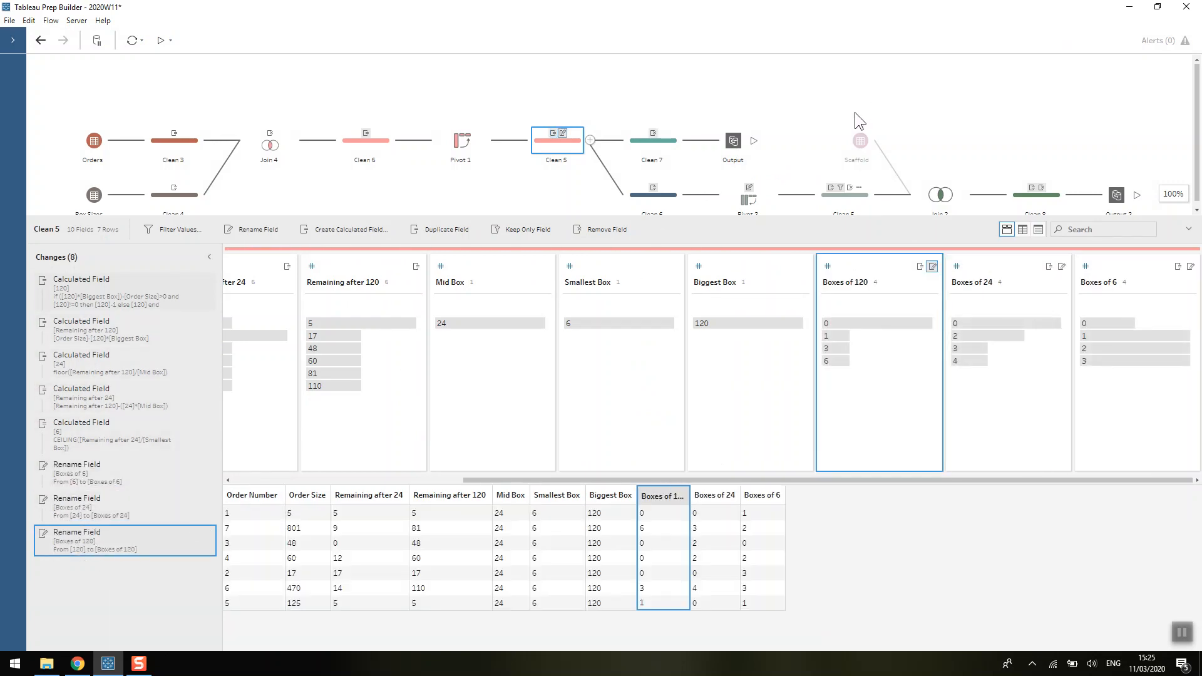
- View Clean 7 with only Order Number, Order Size and the three Boxes fields across 7 orders
left_click(671, 144)
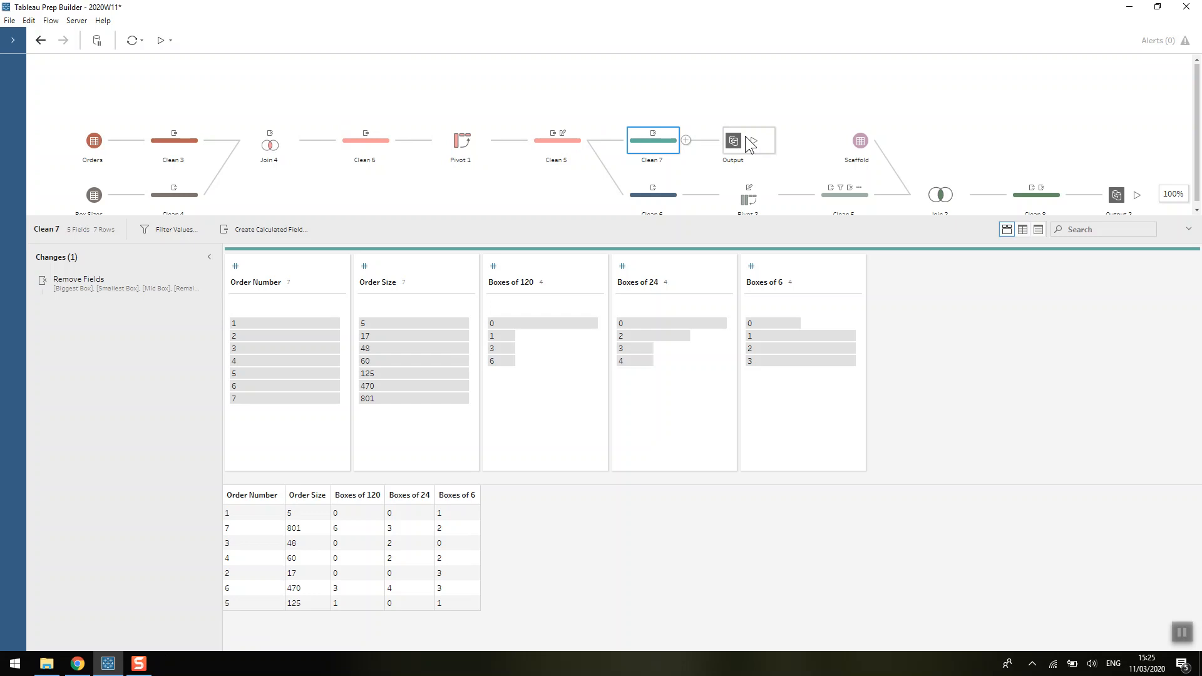
left_click(1182, 633)
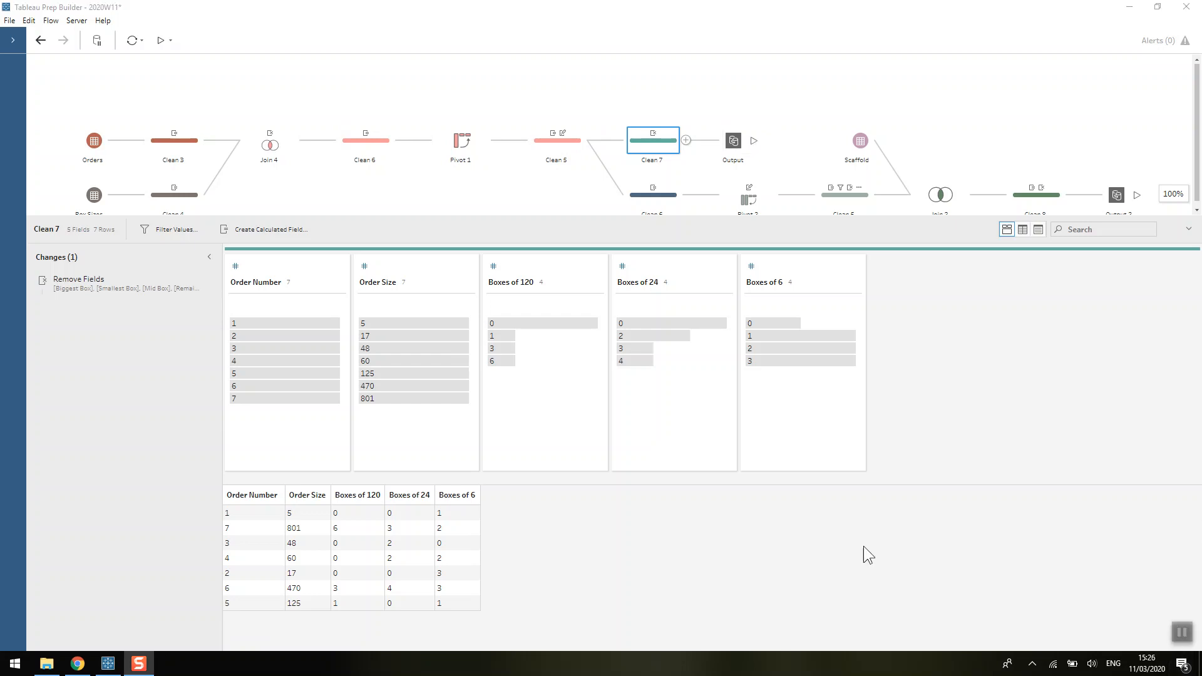